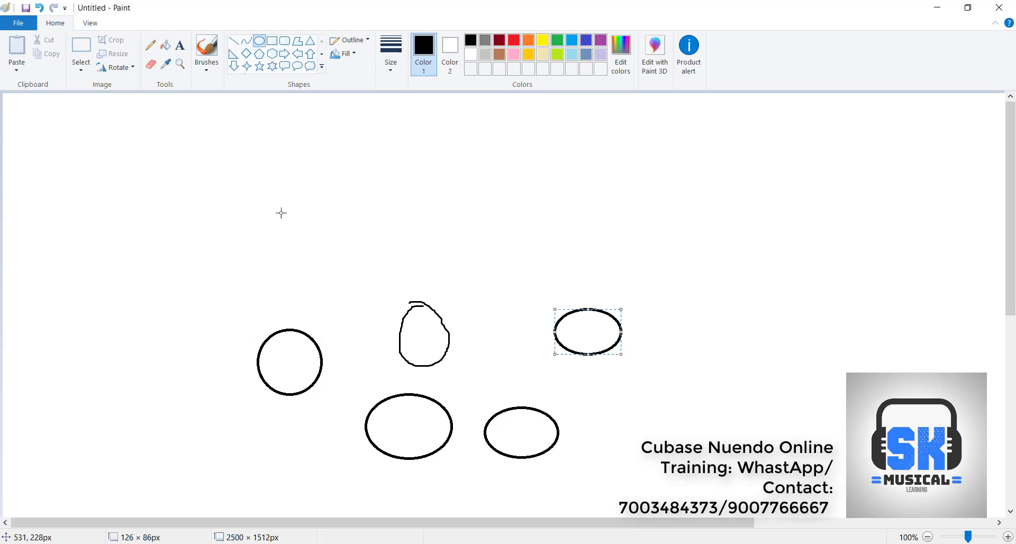
# Draw a flat ellipse about 262 × 50 px at the upper left and a large one about 285 × 245 px at the right
pyautogui.moveTo(281, 213); pyautogui.dragTo(390, 238)
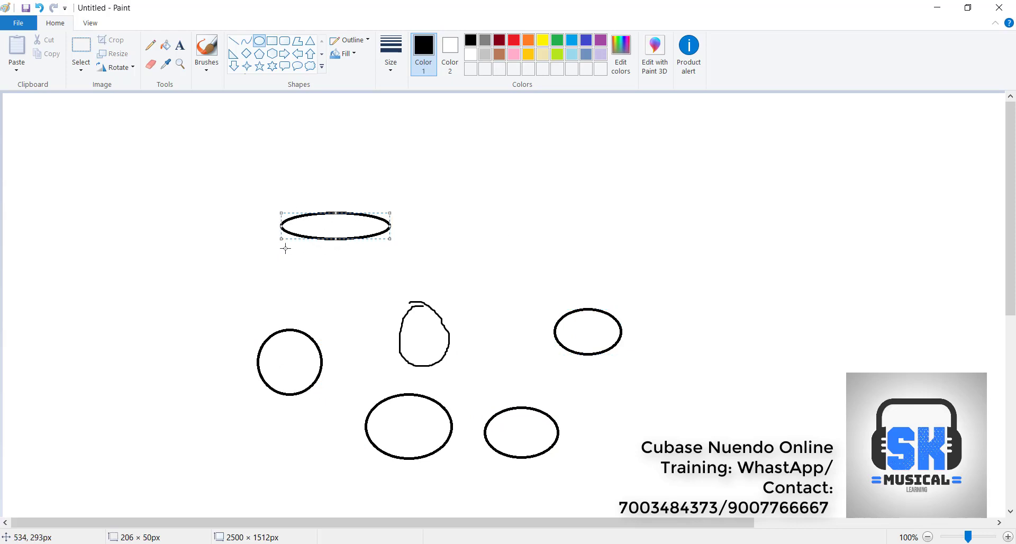
pyautogui.moveTo(281, 238); pyautogui.dragTo(251, 239)
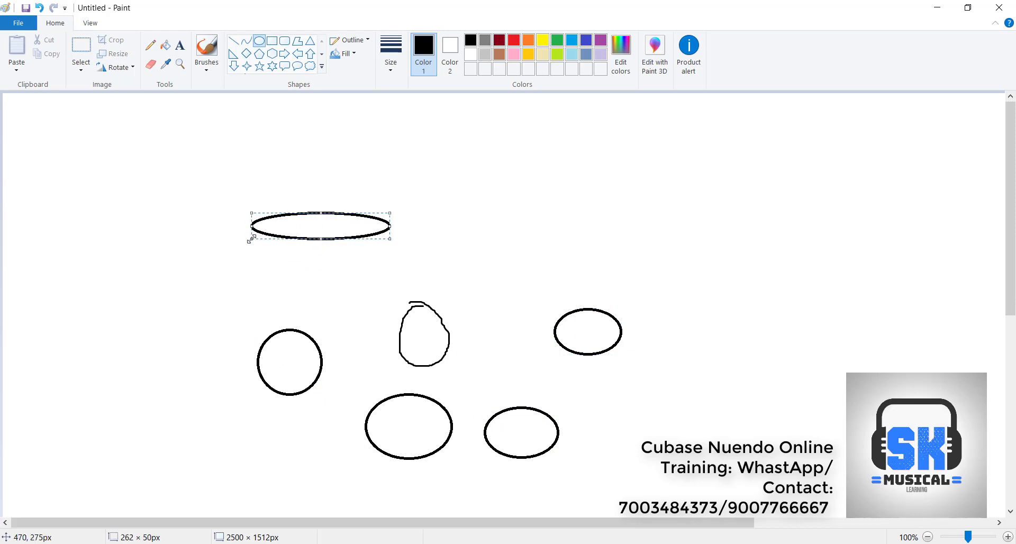
pyautogui.moveTo(636, 211); pyautogui.dragTo(787, 340)
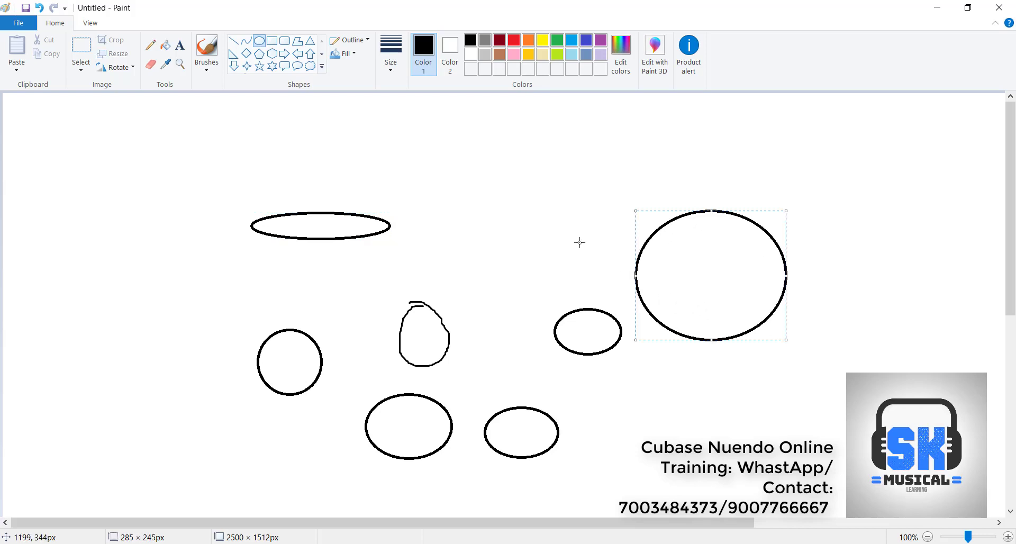
pyautogui.click(416, 333)
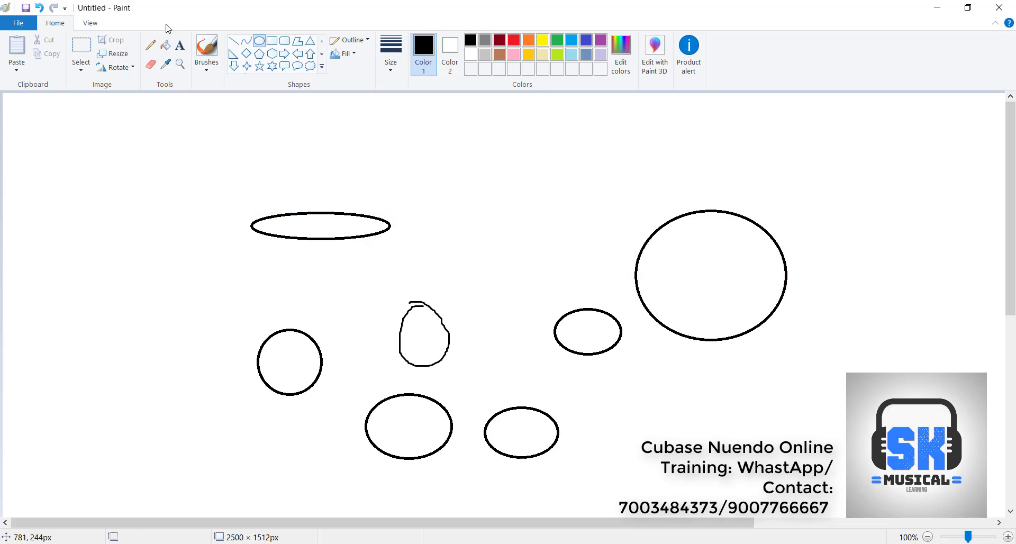
# Sketch a pencil stick figure among the ovals and mark the surrounding shapes with freehand ticks and loops
pyautogui.click(150, 45)
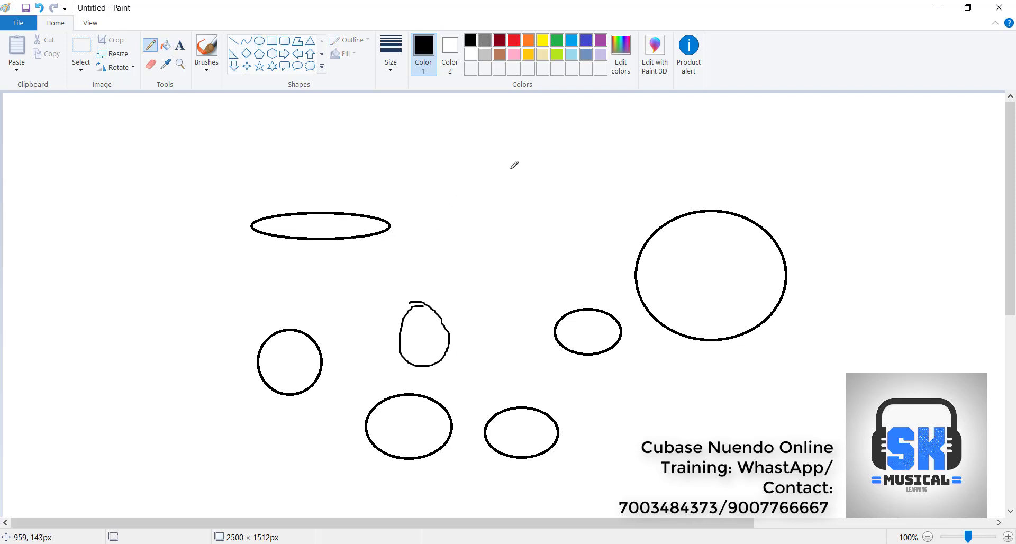
pyautogui.moveTo(506, 169); pyautogui.dragTo(527, 226)
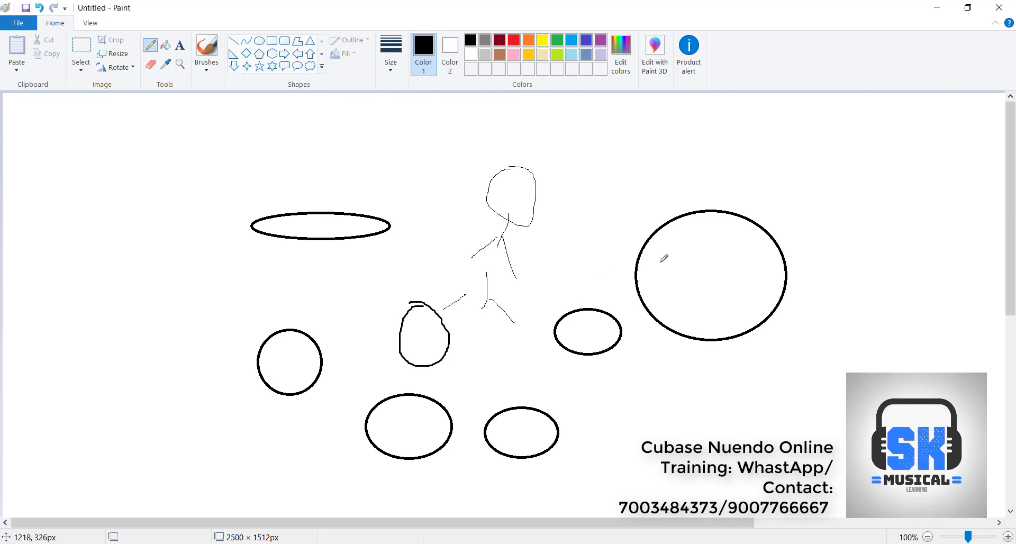
pyautogui.moveTo(671, 279); pyautogui.dragTo(666, 242)
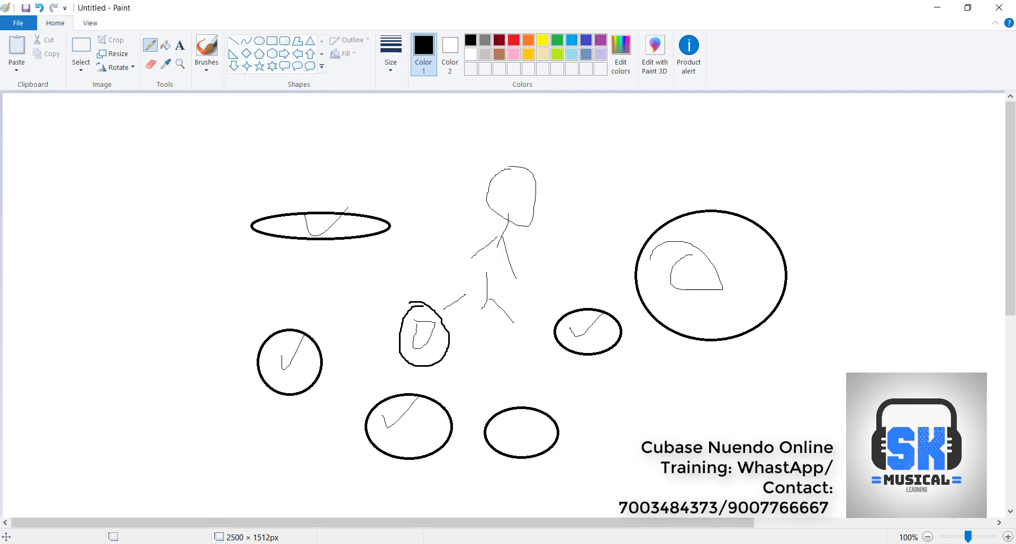
# Switch to Cubase, audition the C1 key, and draw sixteenth-length C1 notes on beats 1, 2, 3 and 4
pyautogui.hotkey('alt', 'Tab')
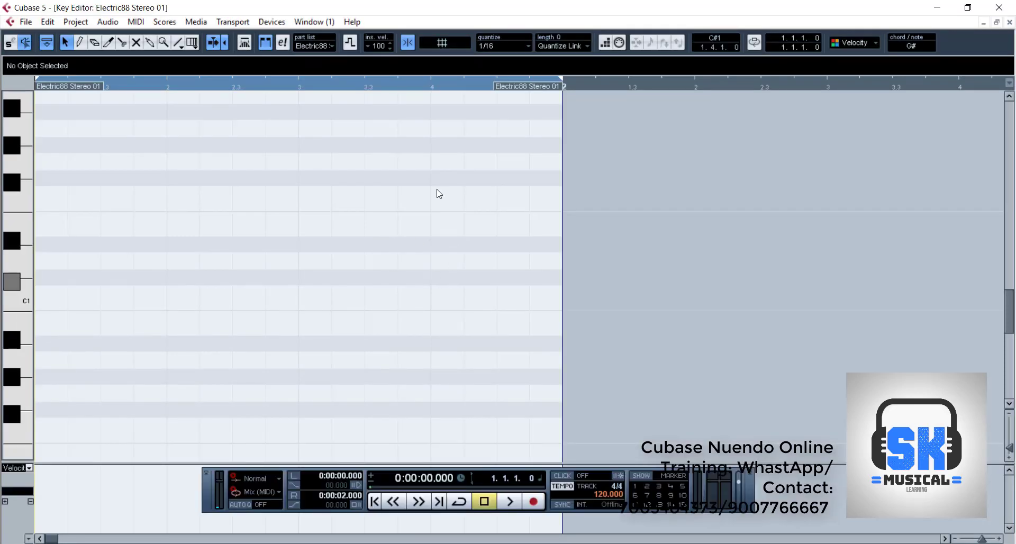
pyautogui.click(24, 306)
pyautogui.click(25, 305)
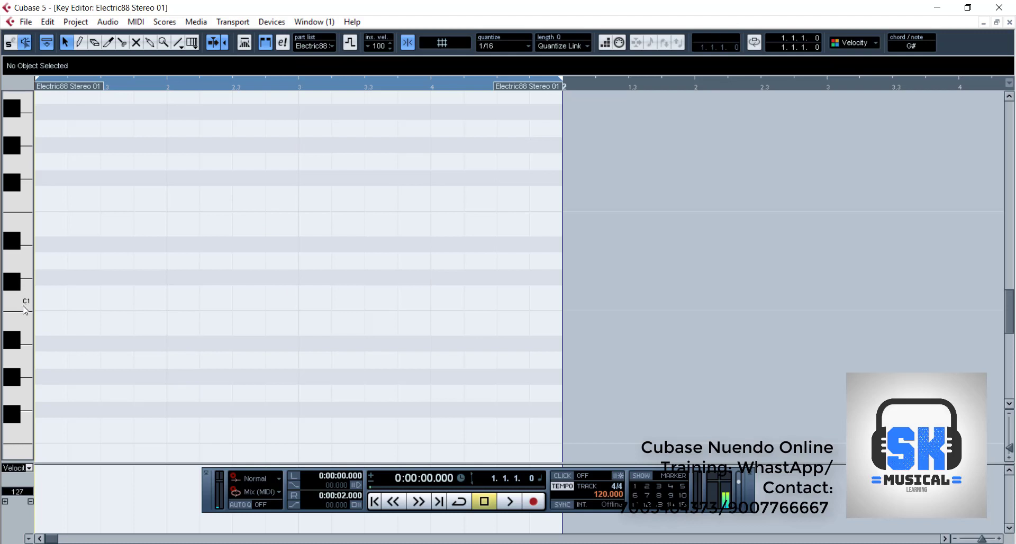
pyautogui.click(79, 43)
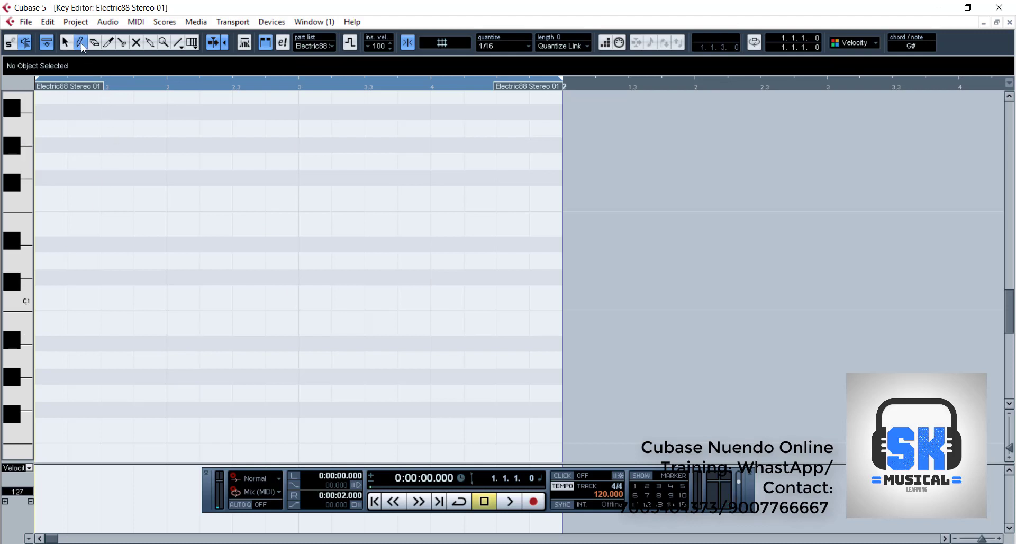
pyautogui.click(47, 295)
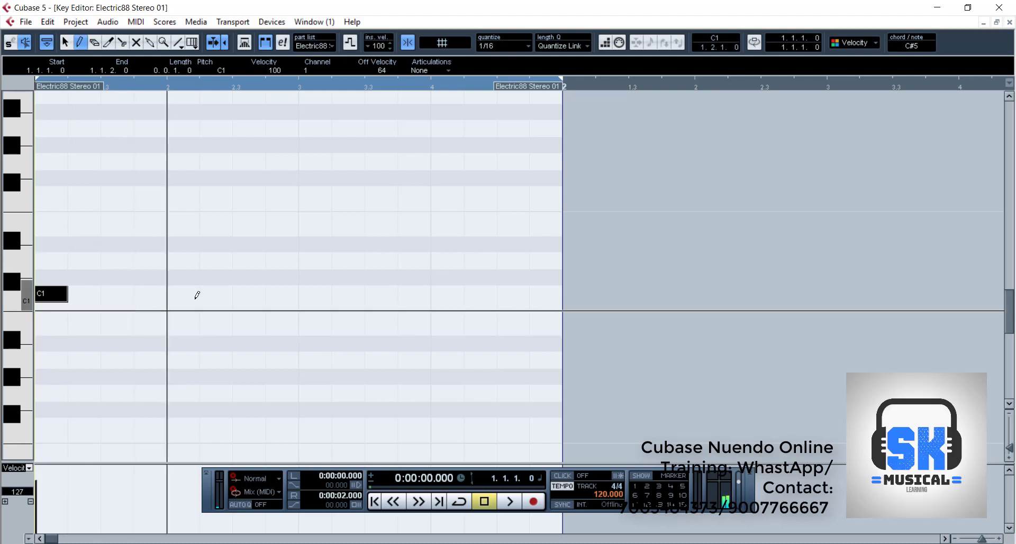
pyautogui.click(197, 294)
pyautogui.click(312, 294)
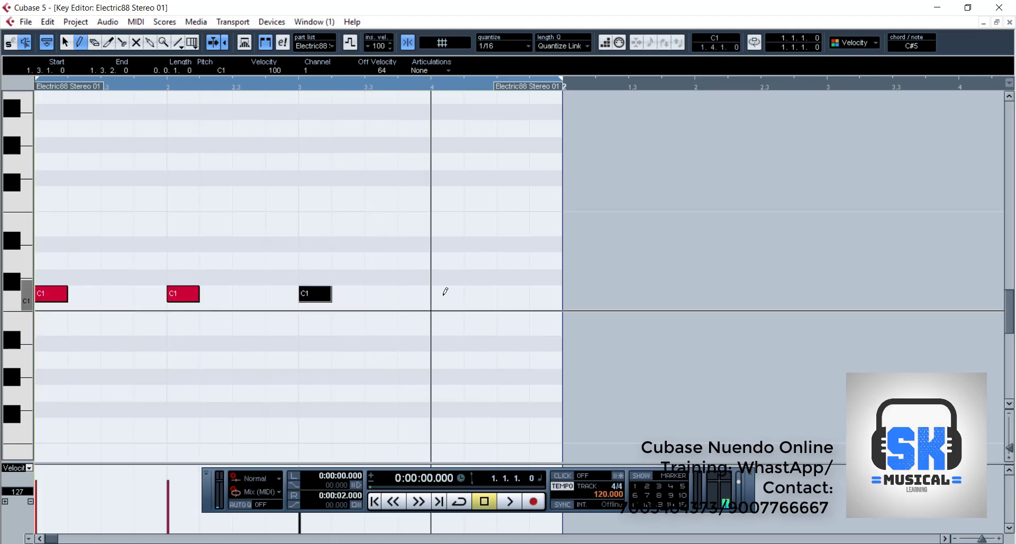
pyautogui.click(444, 294)
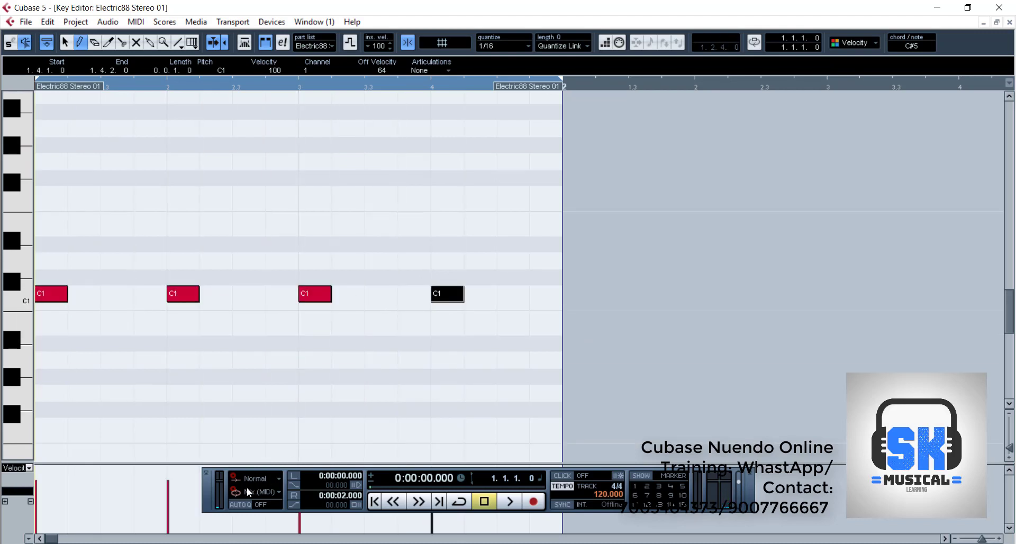
# Move the transport clear of the velocity lane and lower the four C1 notes to uneven velocities, with the fourth at 52
pyautogui.moveTo(224, 486); pyautogui.dragTo(411, 381)
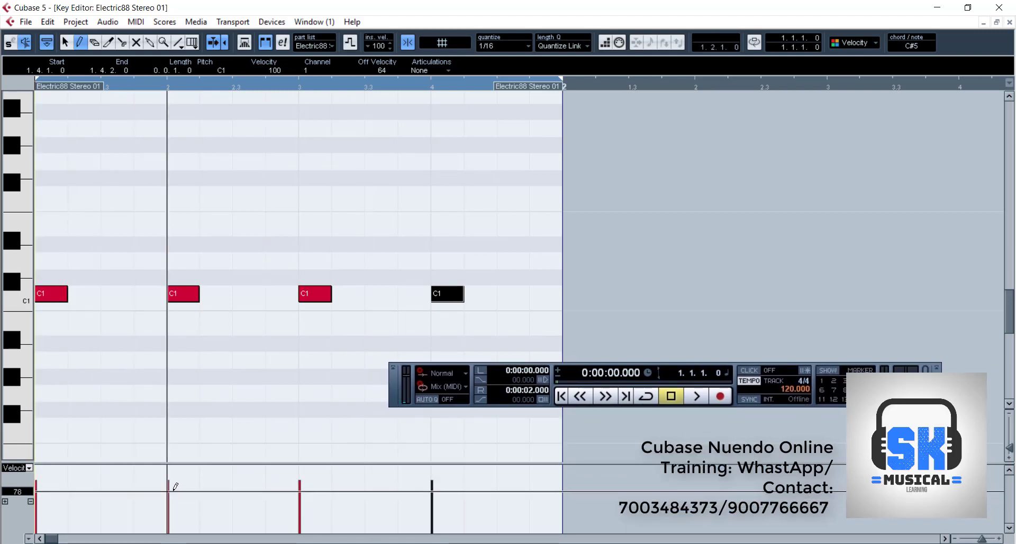
pyautogui.click(169, 496)
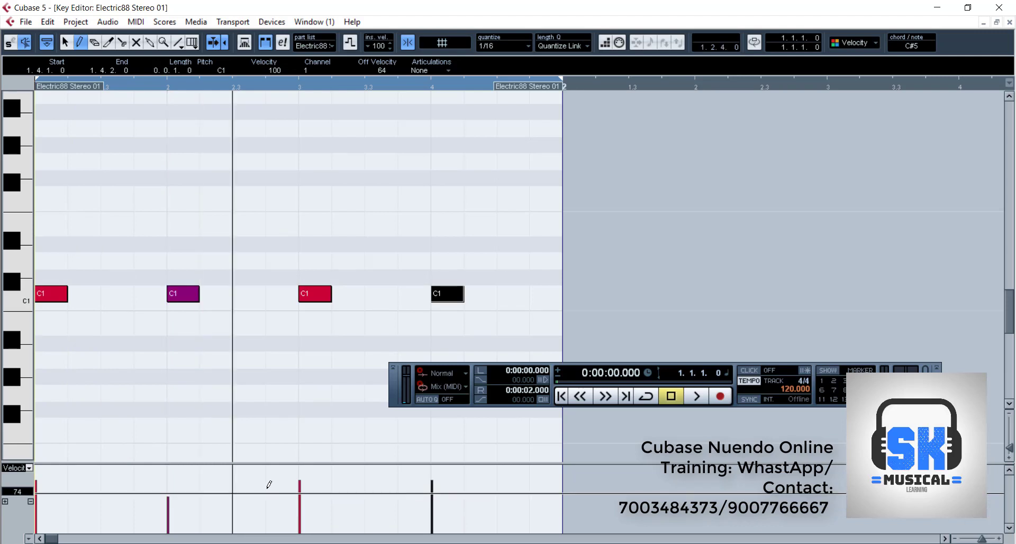
pyautogui.click(301, 490)
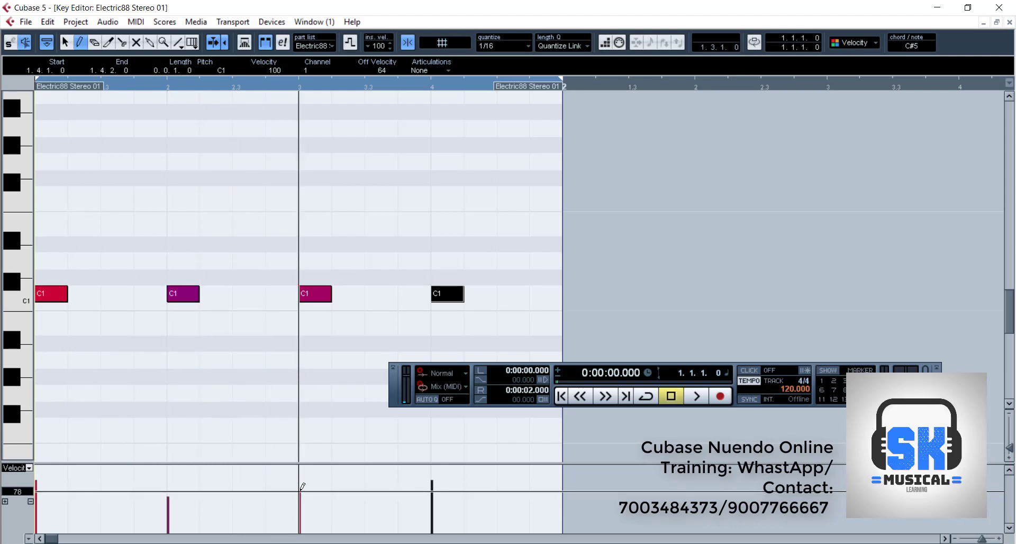
pyautogui.click(437, 501)
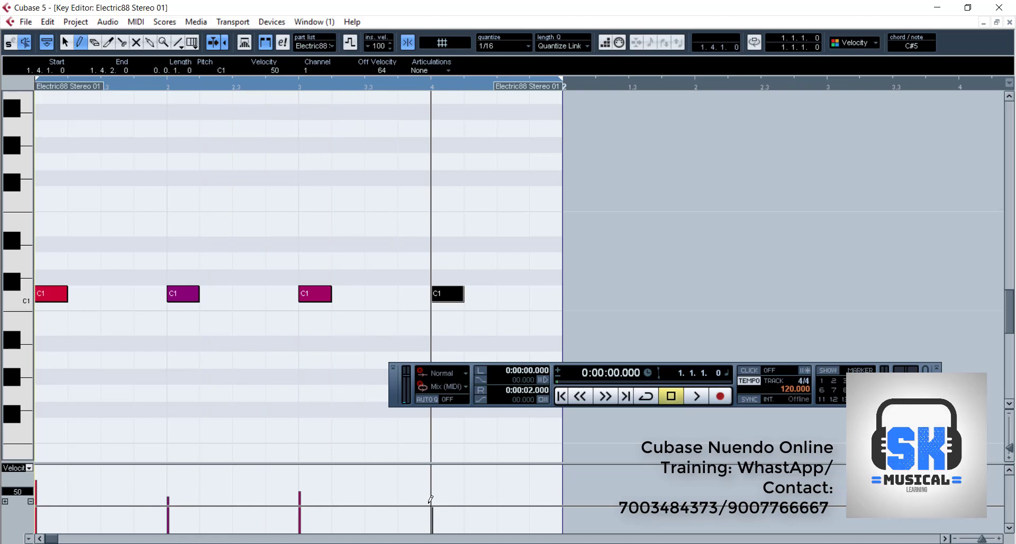
pyautogui.click(38, 491)
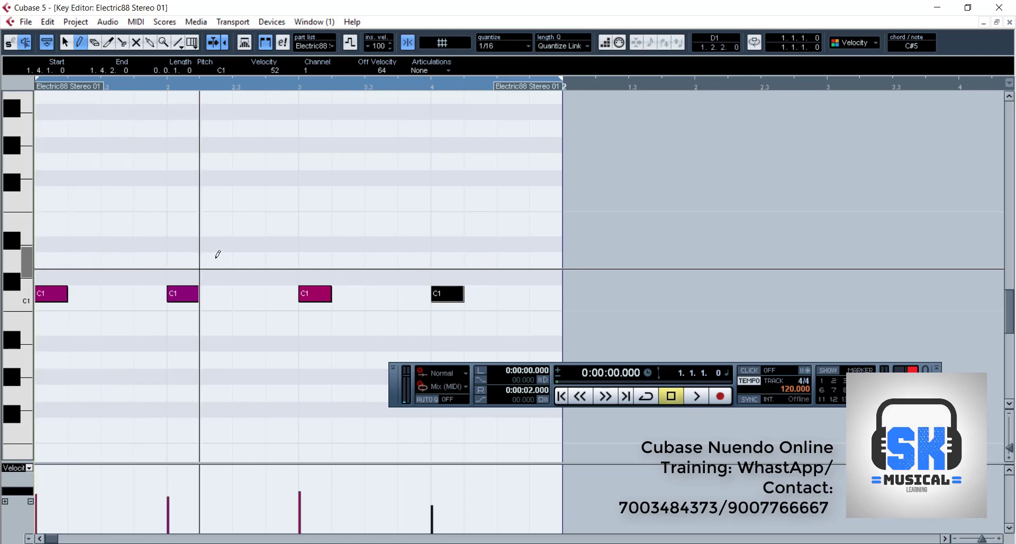
# Draw sixteenth-length D1 notes on the offbeats at 1.1.3, 1.2.3, 1.3.3 and 1.4.3
pyautogui.click(128, 259)
pyautogui.click(252, 259)
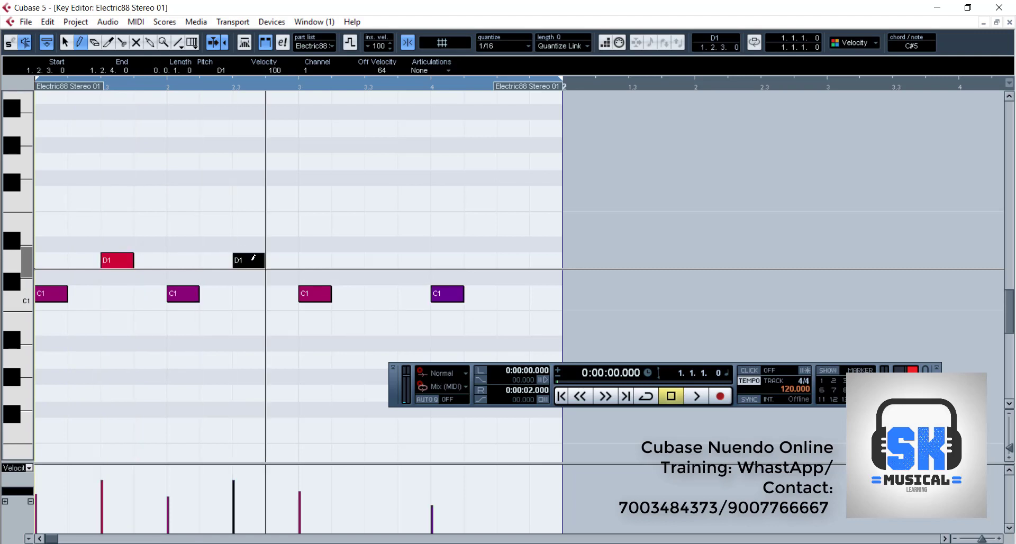
pyautogui.click(379, 259)
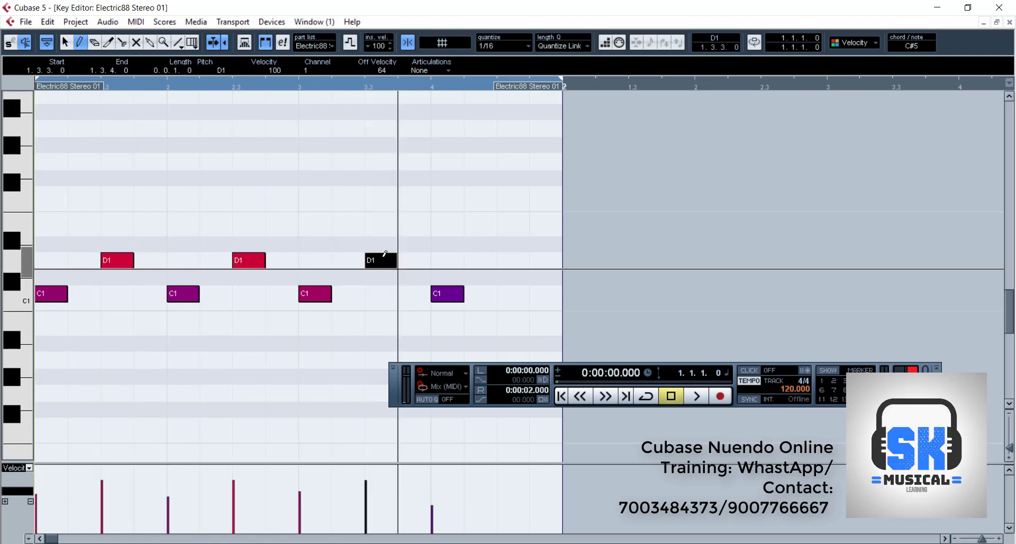
pyautogui.click(517, 259)
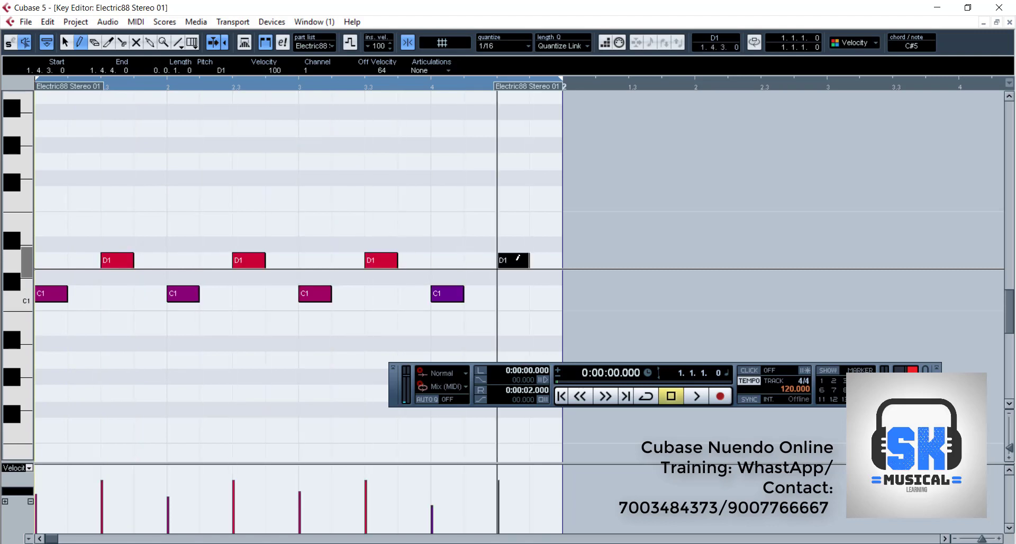
# Lower the four D1 notes to soft, uneven velocities, with the last at 33, and raise the fourth C1 note's velocity
pyautogui.click(106, 502)
pyautogui.click(107, 518)
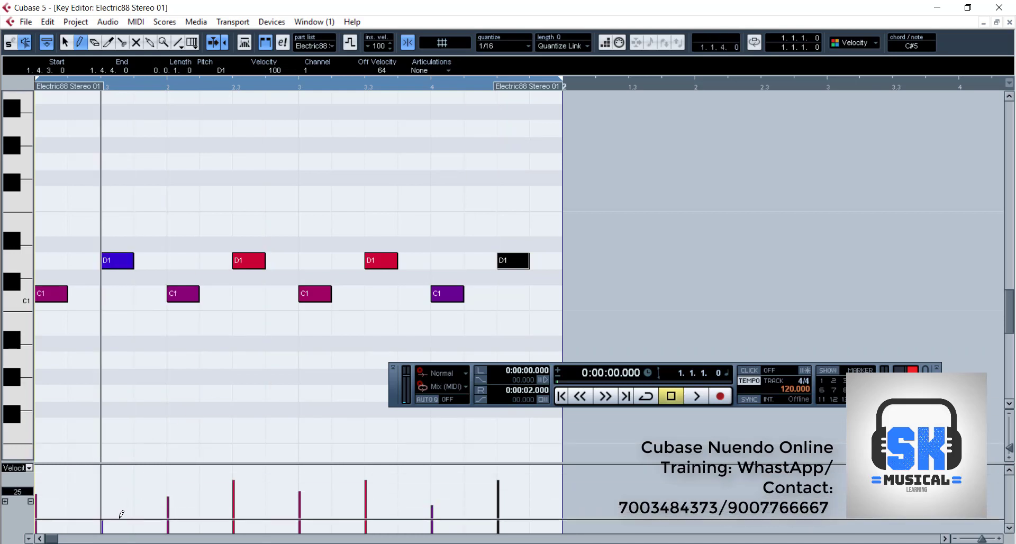
pyautogui.click(101, 515)
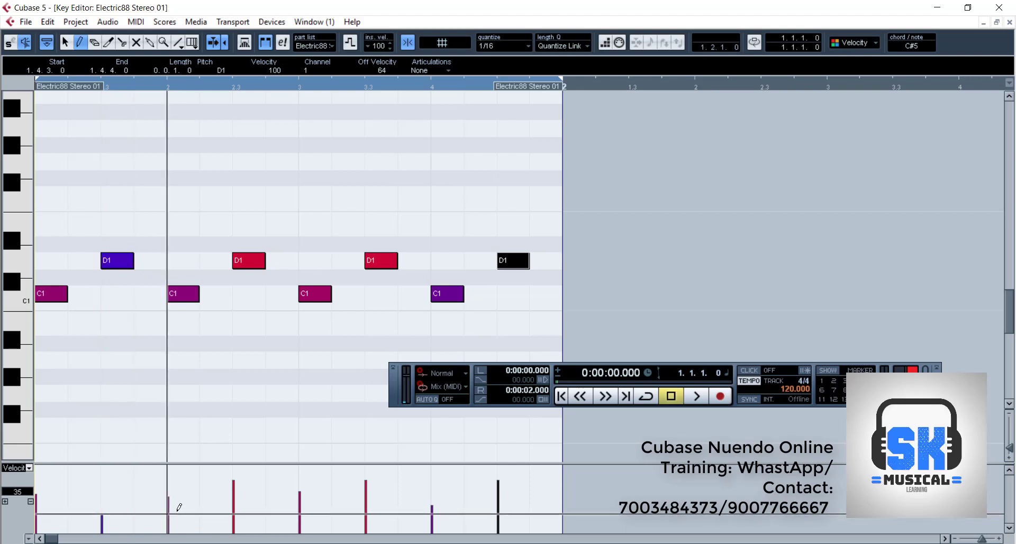
pyautogui.click(240, 511)
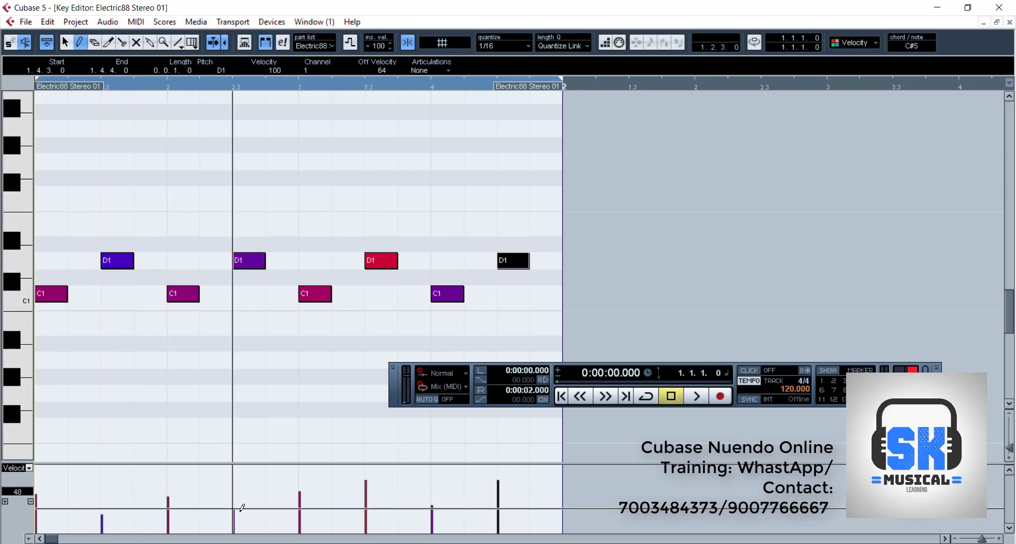
pyautogui.click(373, 509)
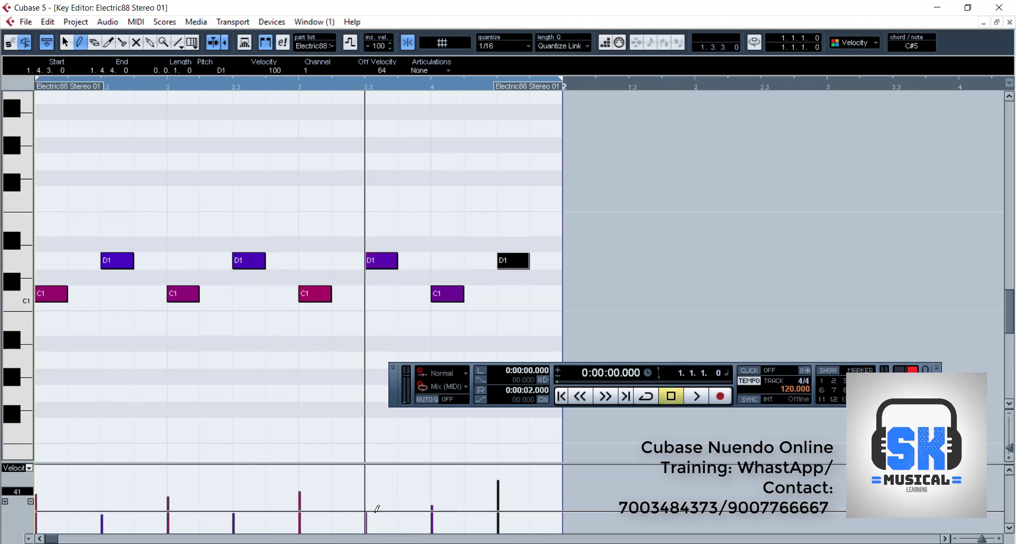
pyautogui.click(498, 512)
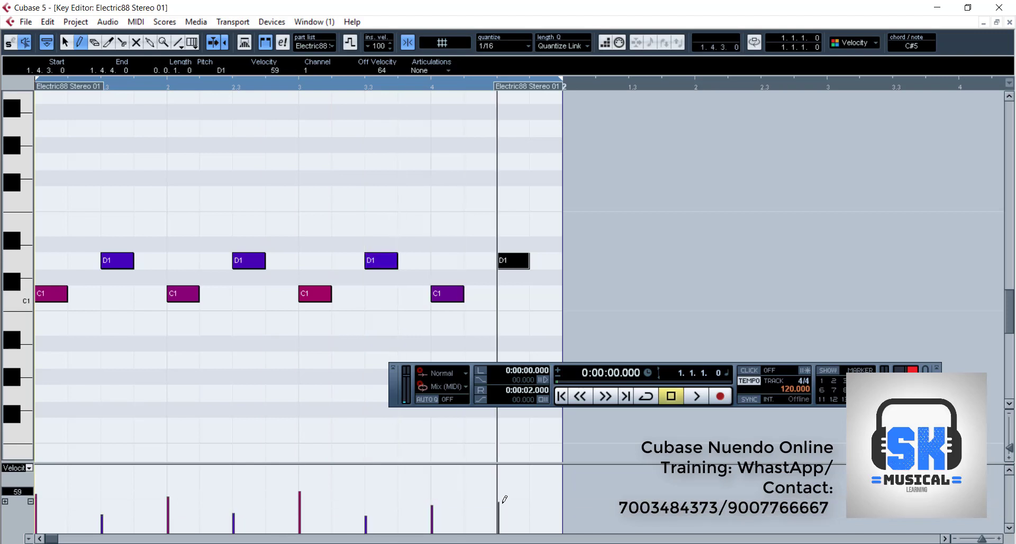
pyautogui.click(432, 492)
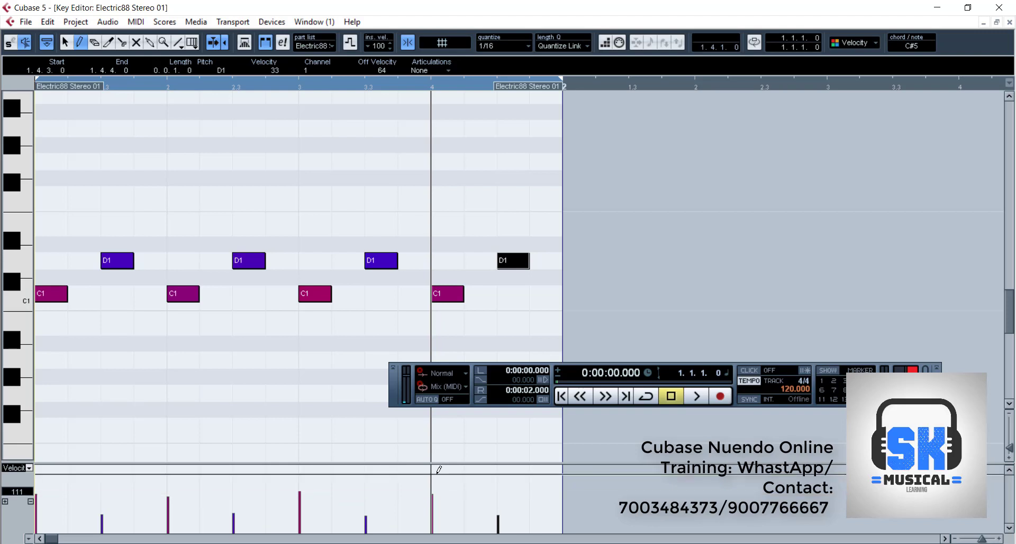
# Play the one-bar pattern through, stop playback and return the cursor to the start of the part
pyautogui.press('space')
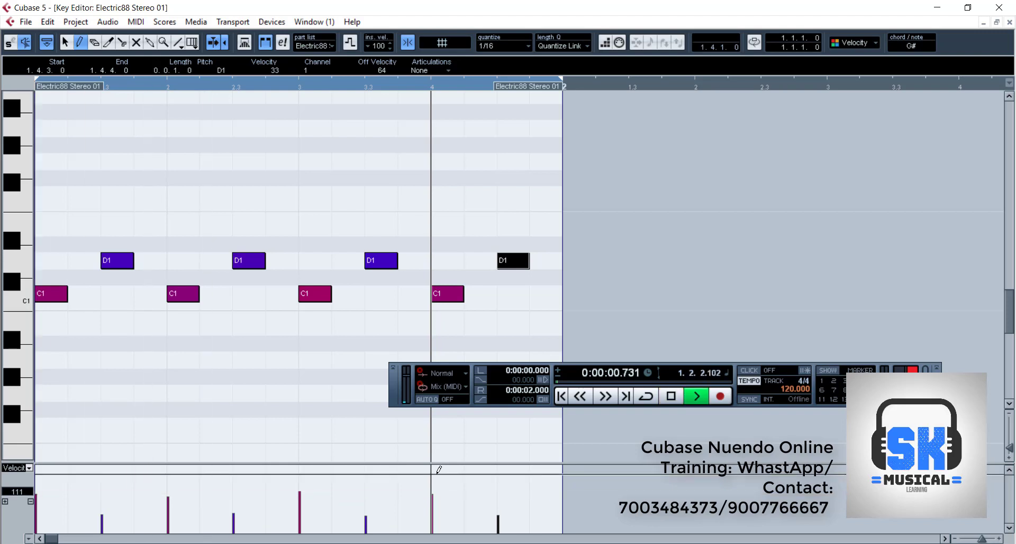
pyautogui.press('space')
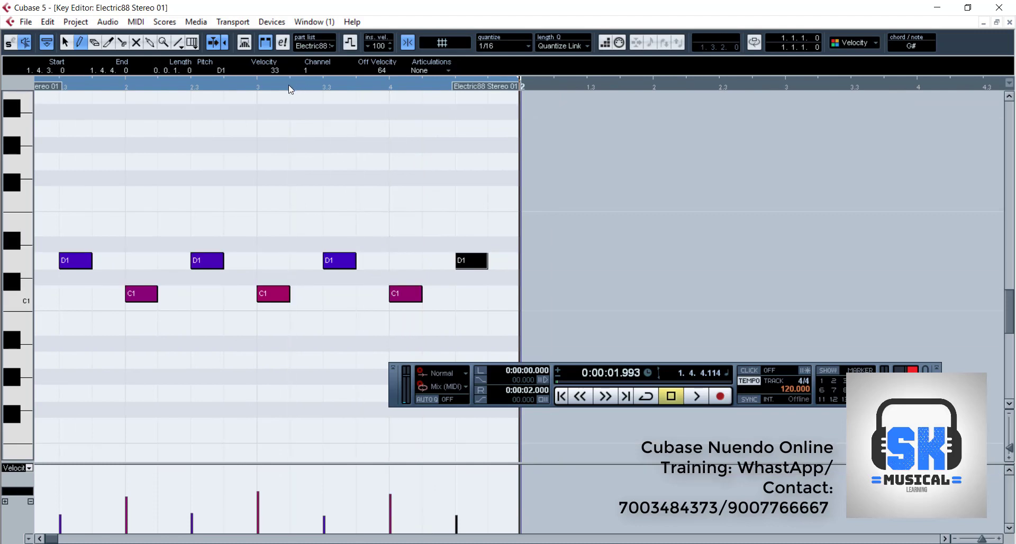
pyautogui.moveTo(290, 90); pyautogui.dragTo(26, 78)
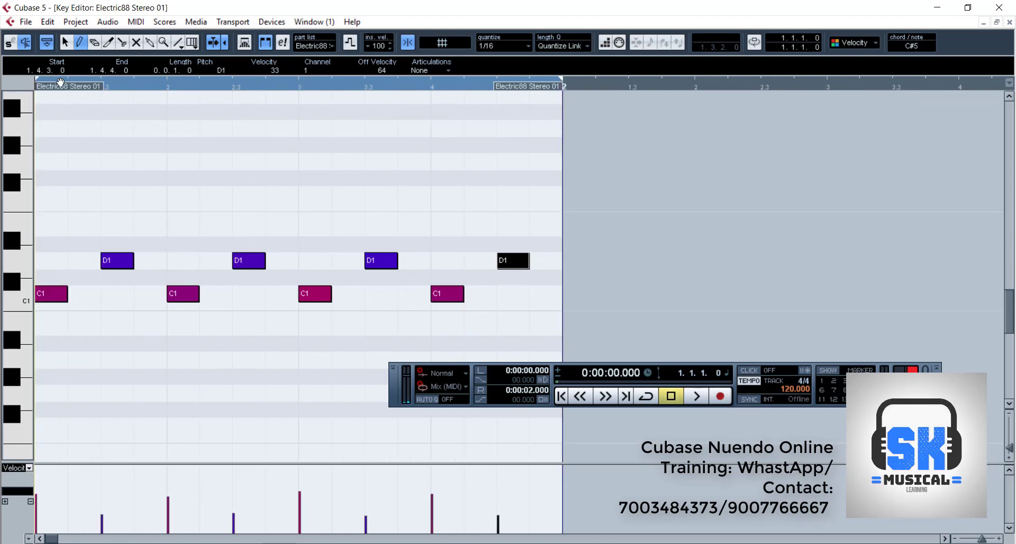
# Enable the independent track loop from 1.1.1.0 to 2.1.1.0 and play the looped pattern
pyautogui.click(758, 42)
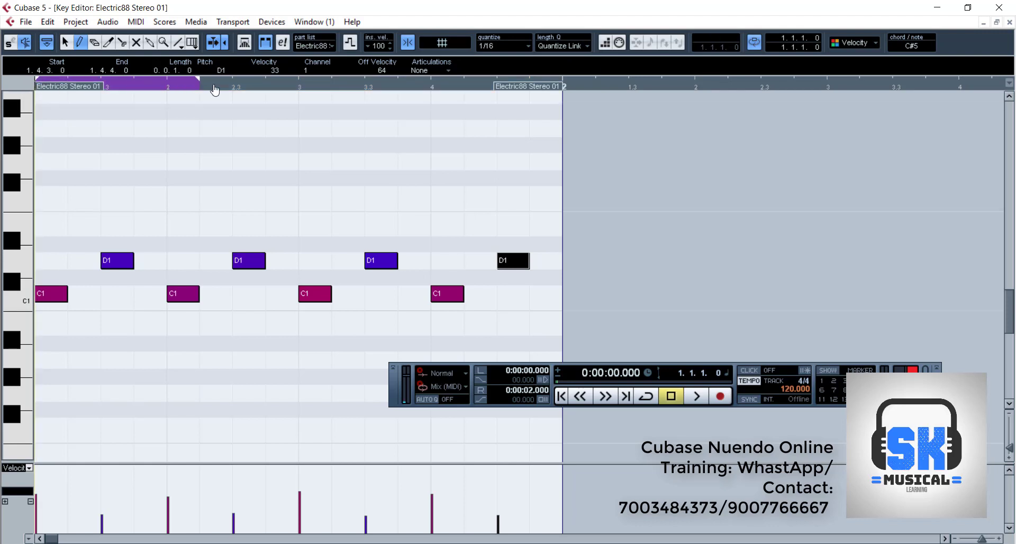
pyautogui.moveTo(428, 92); pyautogui.dragTo(541, 93)
pyautogui.press('space')
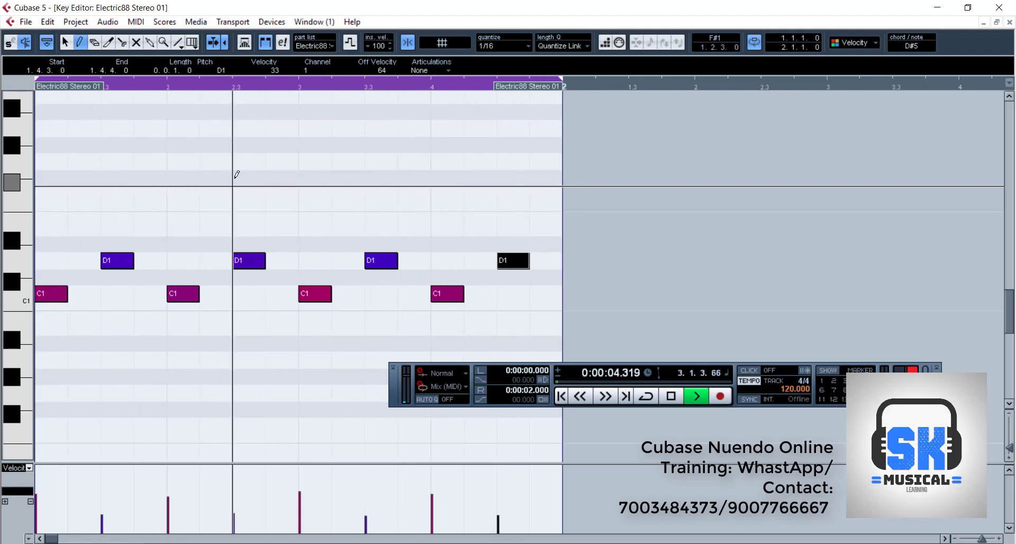
pyautogui.press('space')
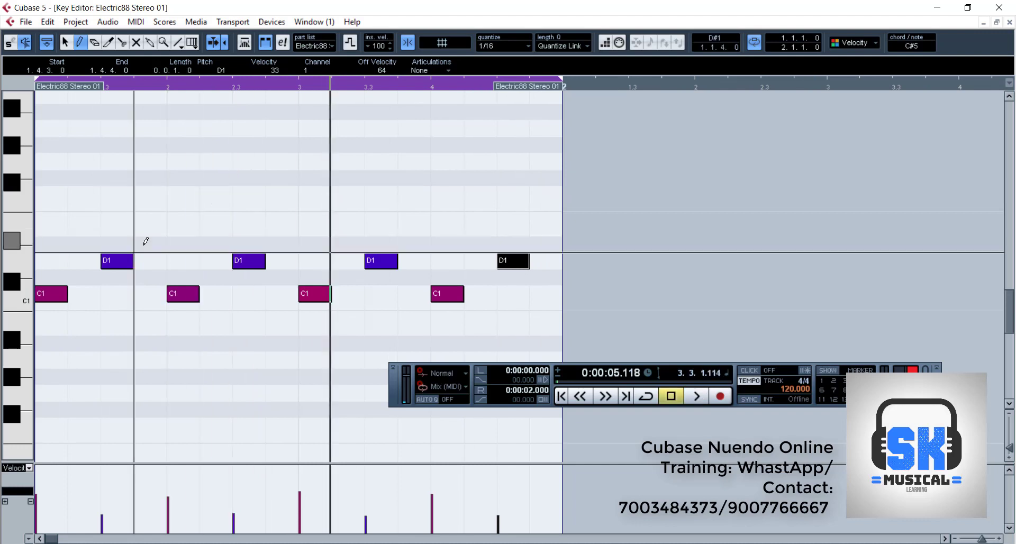
# Erase the D1 note on the first offbeat at 1.1.3
pyautogui.rightClick(122, 255)
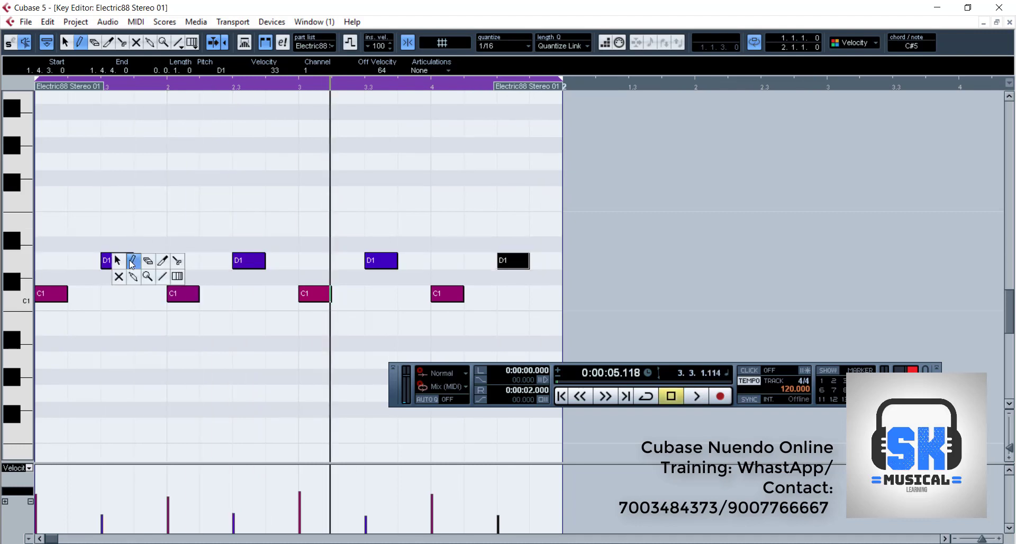
pyautogui.click(148, 262)
pyautogui.click(129, 261)
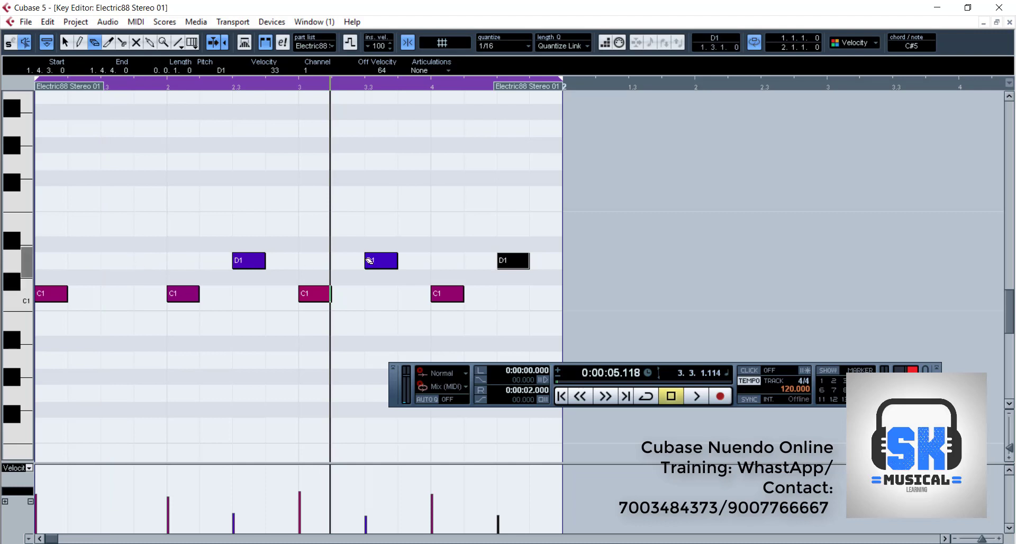
# Erase the D1 note at 1.3.3 and play the looped pattern through before stopping
pyautogui.click(384, 262)
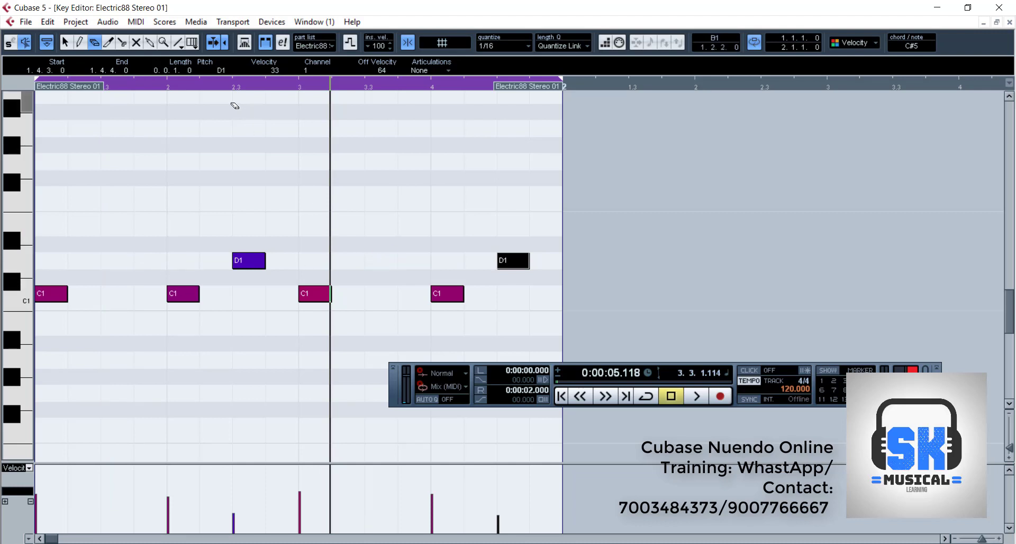
pyautogui.press('space')
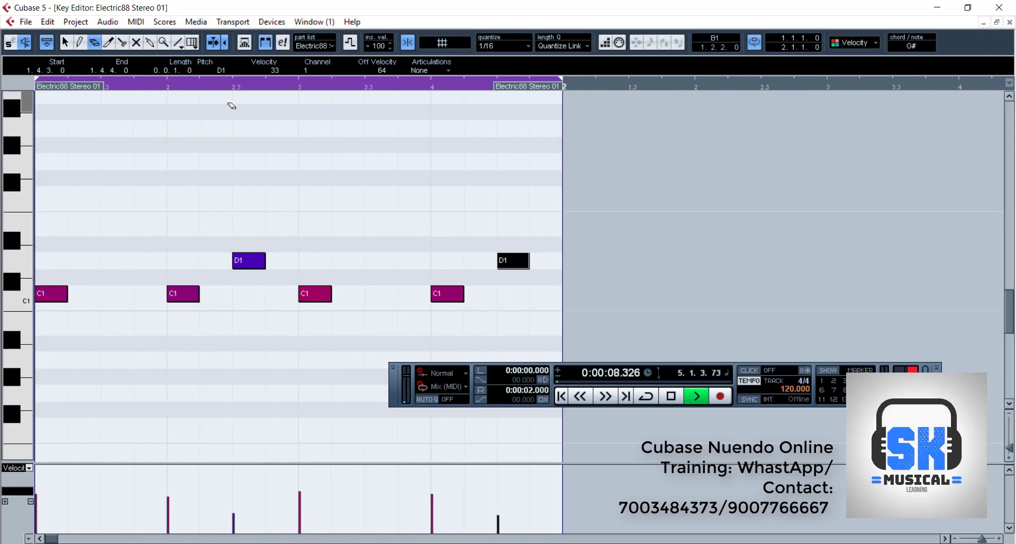
pyautogui.press('space')
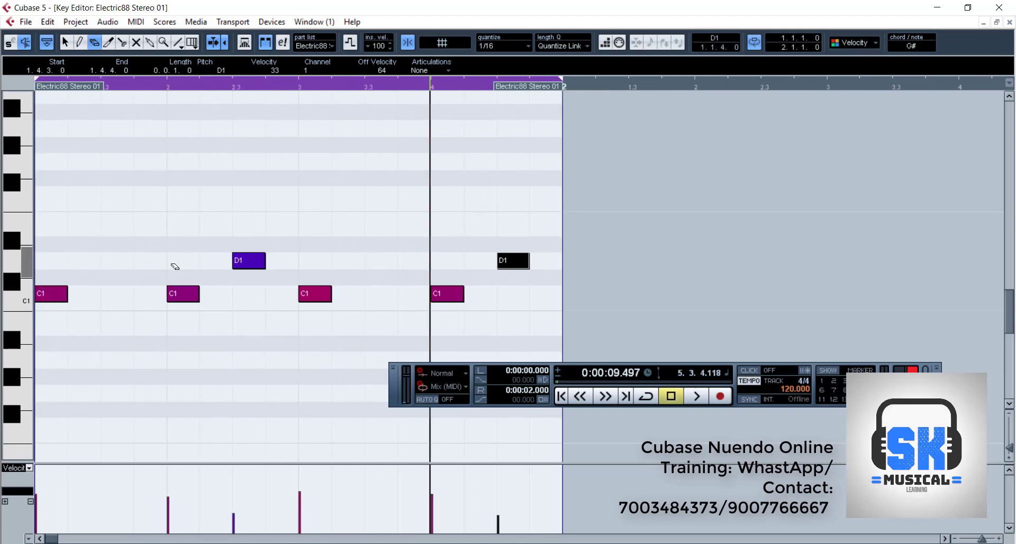
# Try the two remaining D1 notes at 1.2.2 and 1.4.4 while listening to the loop, and stop playback
pyautogui.click(80, 42)
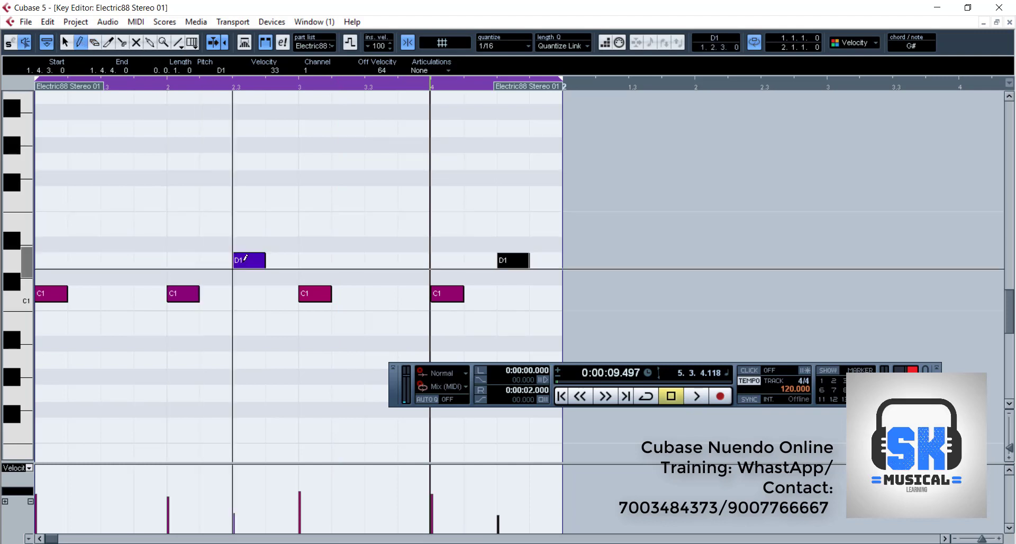
pyautogui.rightClick(245, 258)
pyautogui.click(241, 260)
pyautogui.moveTo(249, 261); pyautogui.dragTo(217, 261)
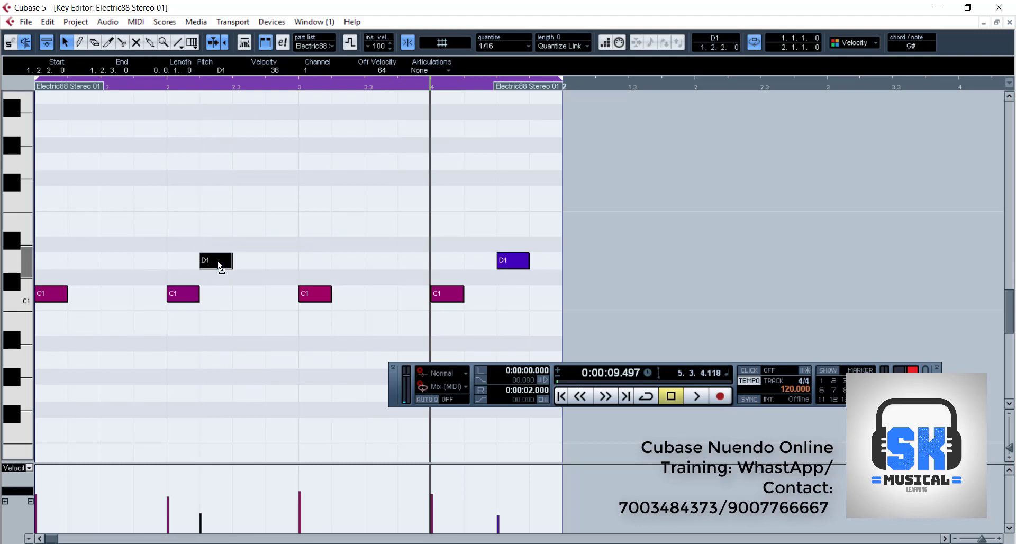
pyautogui.press('space')
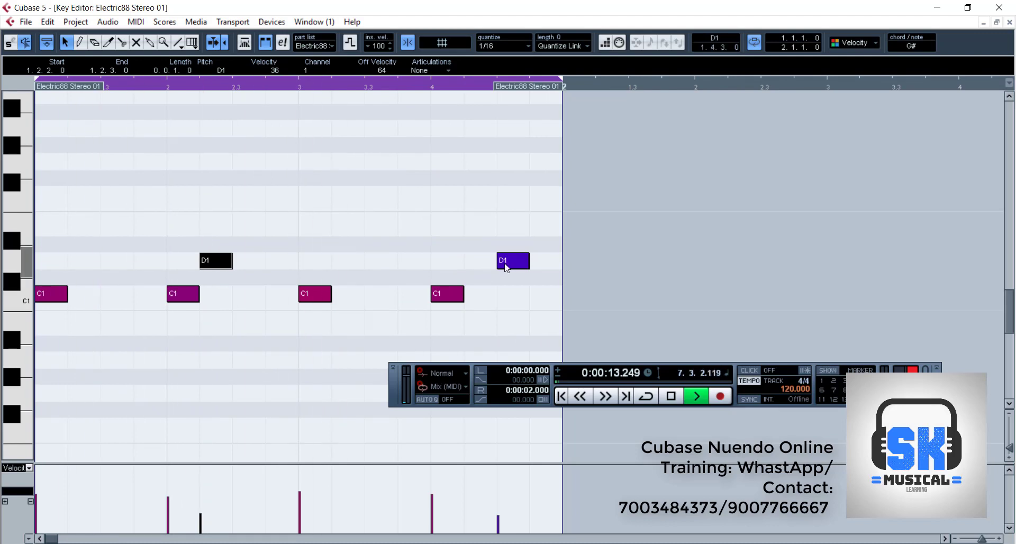
pyautogui.moveTo(507, 267); pyautogui.dragTo(539, 262)
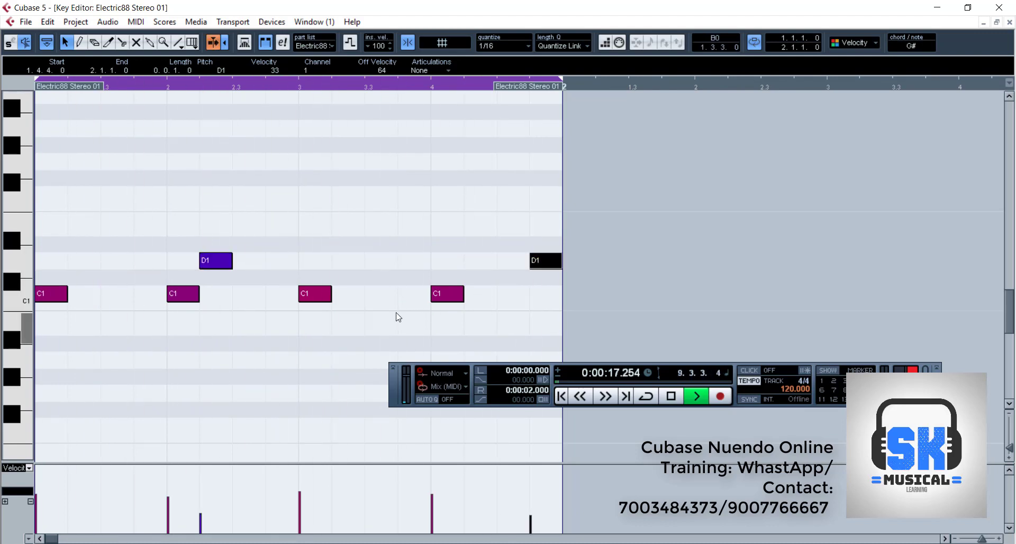
pyautogui.press('space')
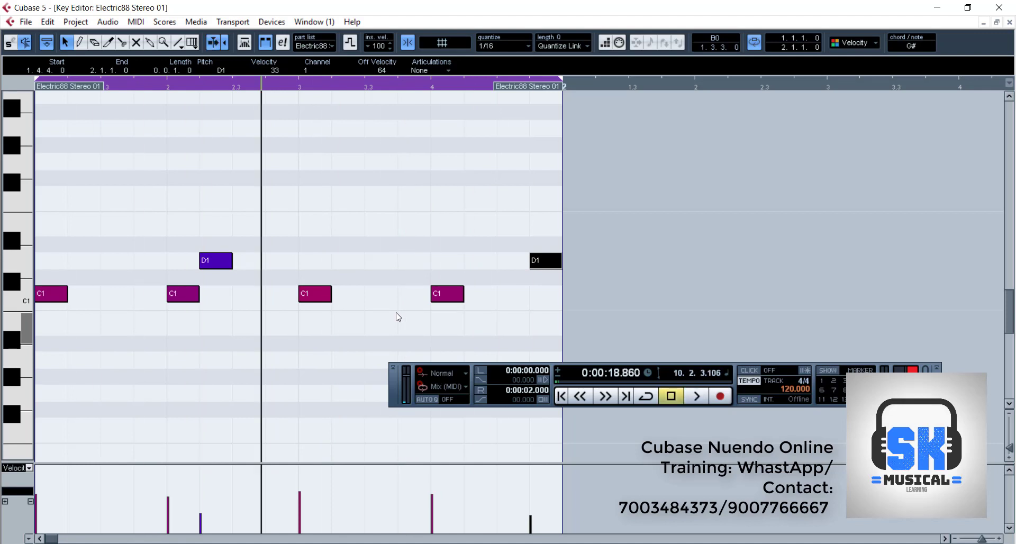
# Shift the first D1 note to 1.1.3 and the last one to 1.4.3, and play the loop
pyautogui.moveTo(211, 268); pyautogui.dragTo(114, 265)
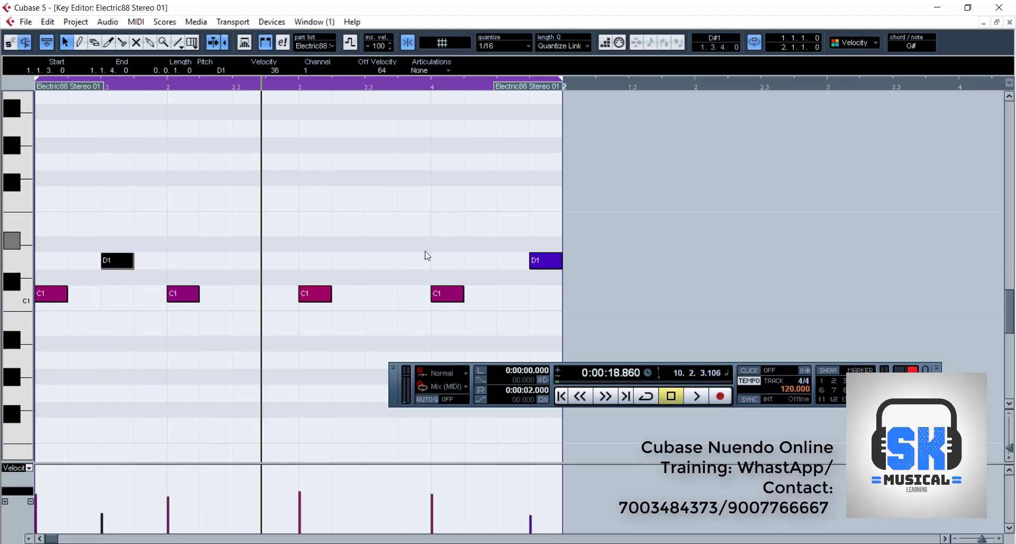
pyautogui.moveTo(541, 263); pyautogui.dragTo(511, 267)
pyautogui.press('space')
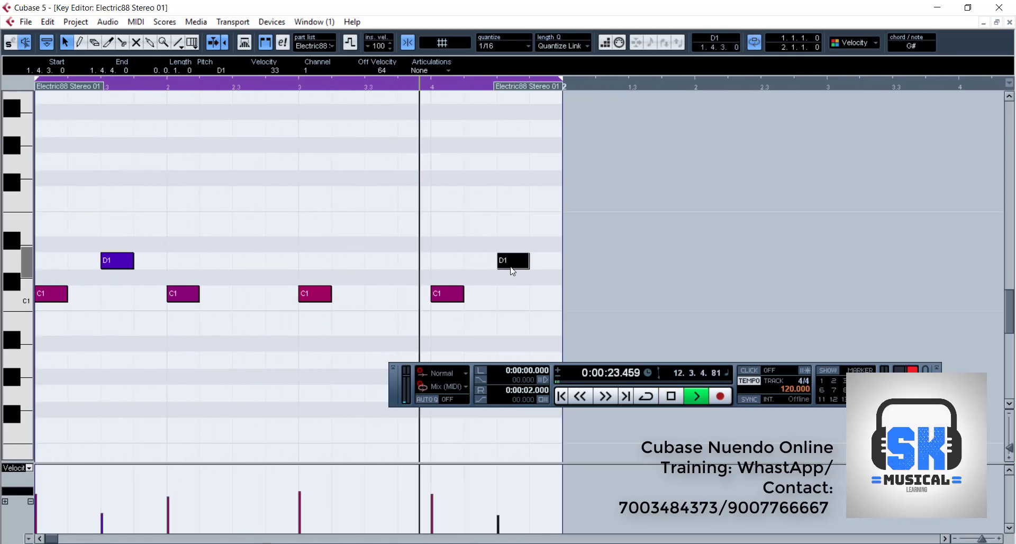
# Erase the D1 note at 1.4.3 while the loop keeps playing
pyautogui.rightClick(511, 269)
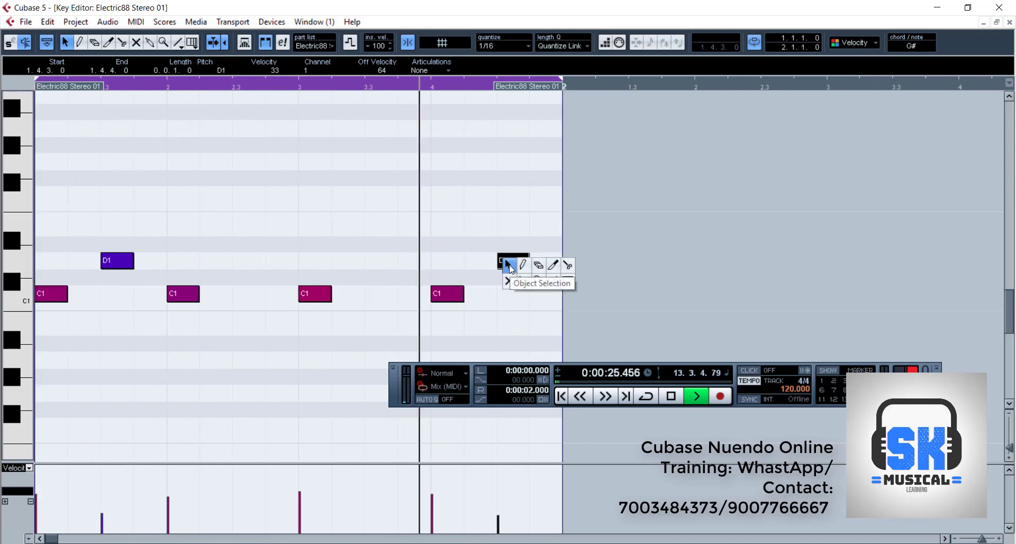
pyautogui.click(509, 265)
pyautogui.rightClick(511, 267)
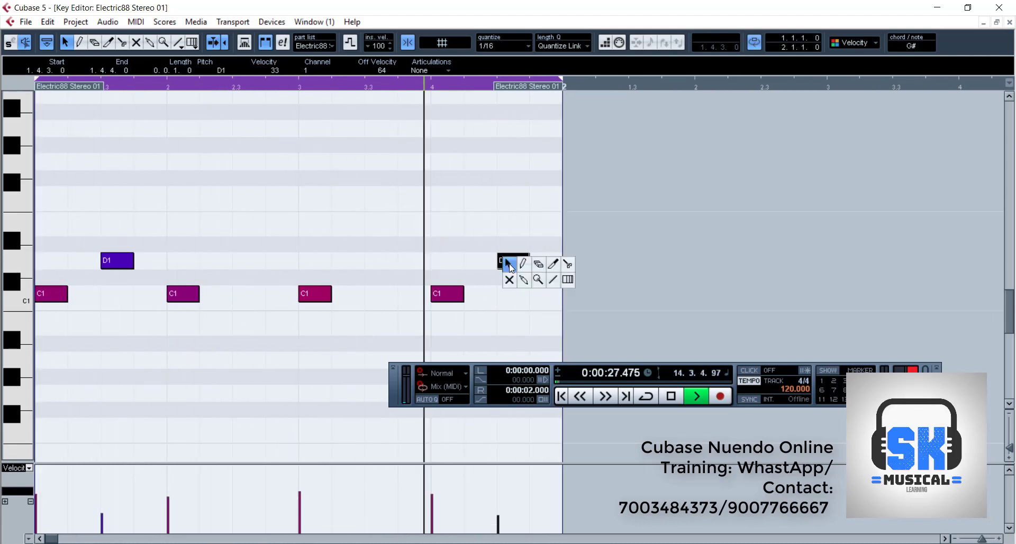
pyautogui.click(538, 264)
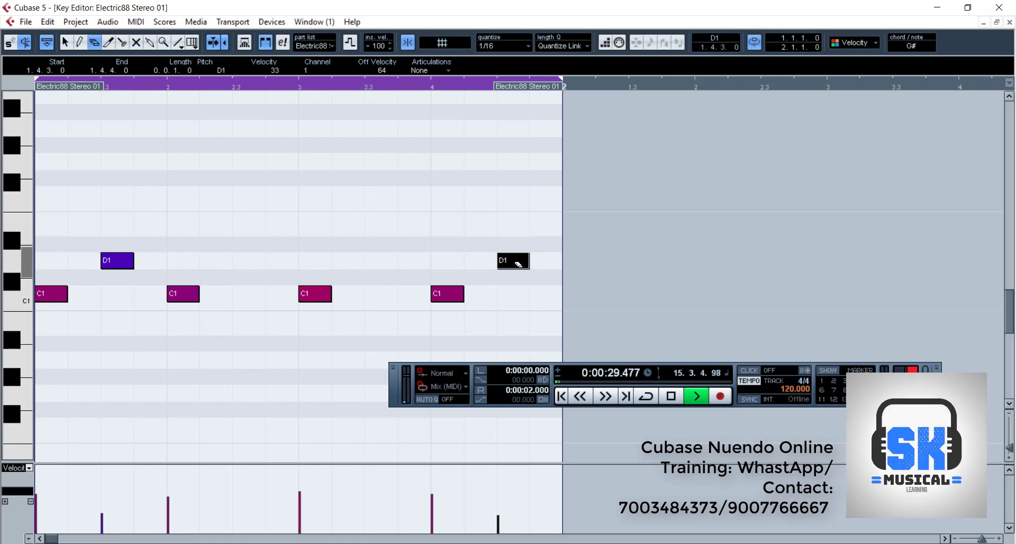
pyautogui.click(518, 263)
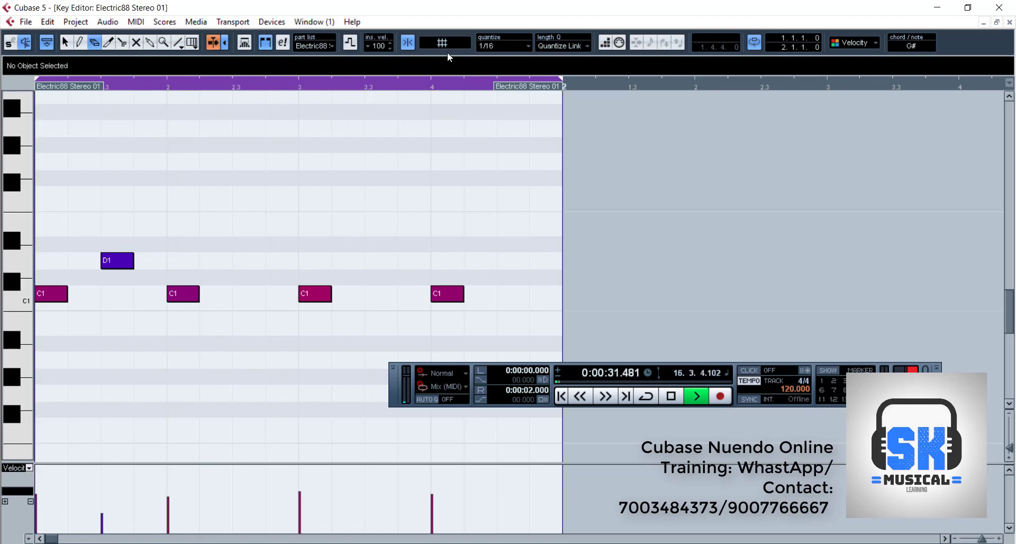
# Set the quantize value to 1/32 and erase the remaining D1 note at 1.1.3
pyautogui.click(497, 45)
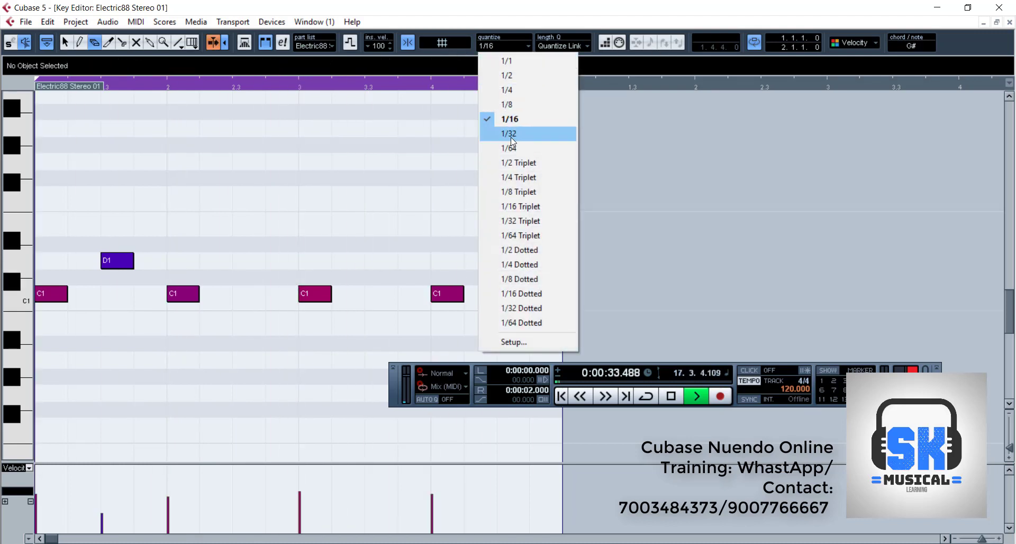
pyautogui.click(495, 133)
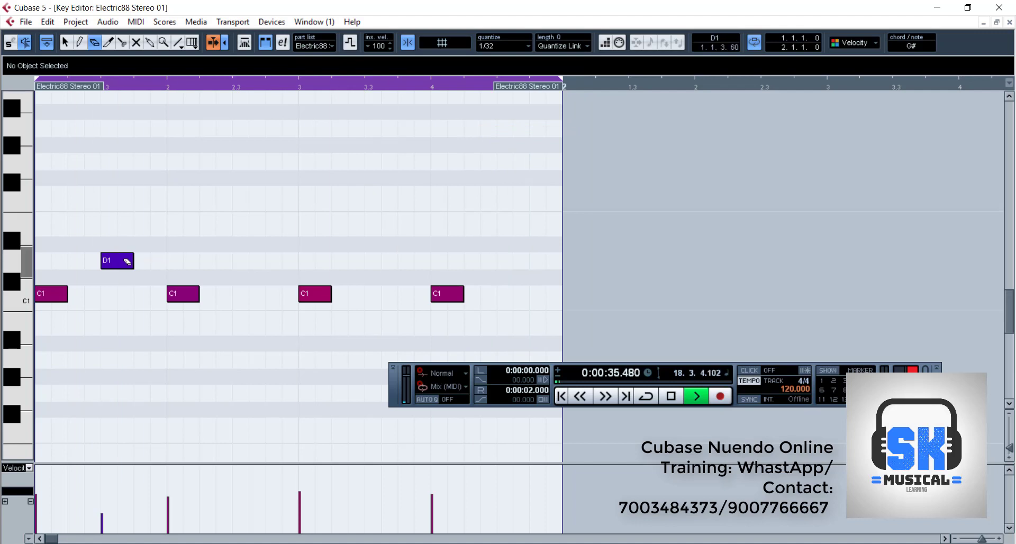
pyautogui.click(127, 262)
# Try two adjacent 1/32 D1 notes at 1.1.4.0 and 1.1.4.60, and remove both
pyautogui.click(81, 45)
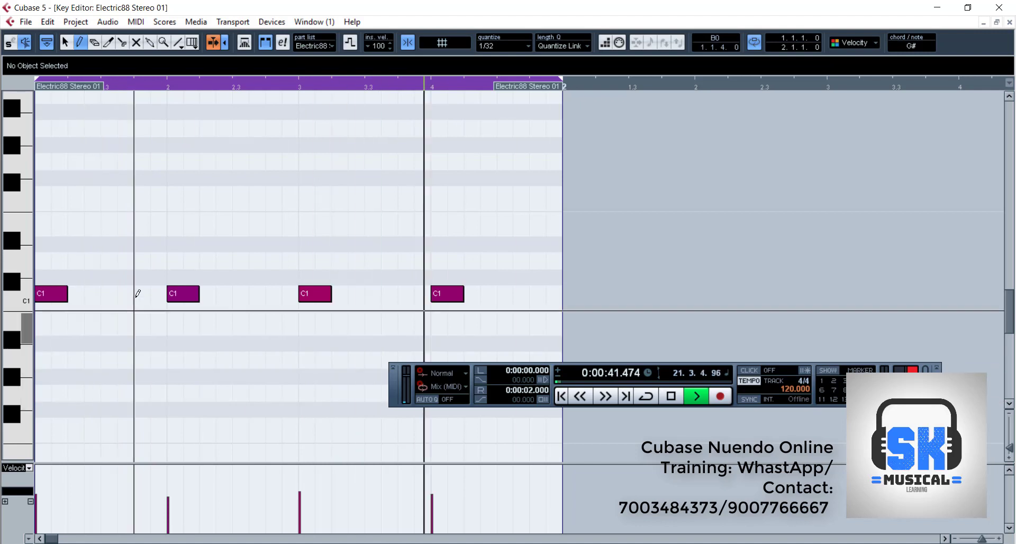
pyautogui.click(147, 261)
pyautogui.click(159, 261)
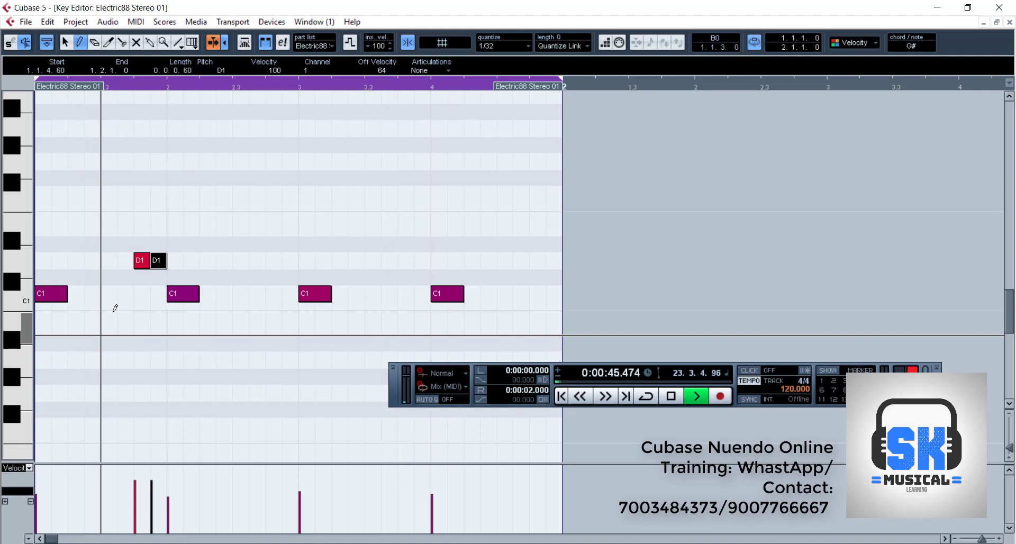
pyautogui.press('Delete')
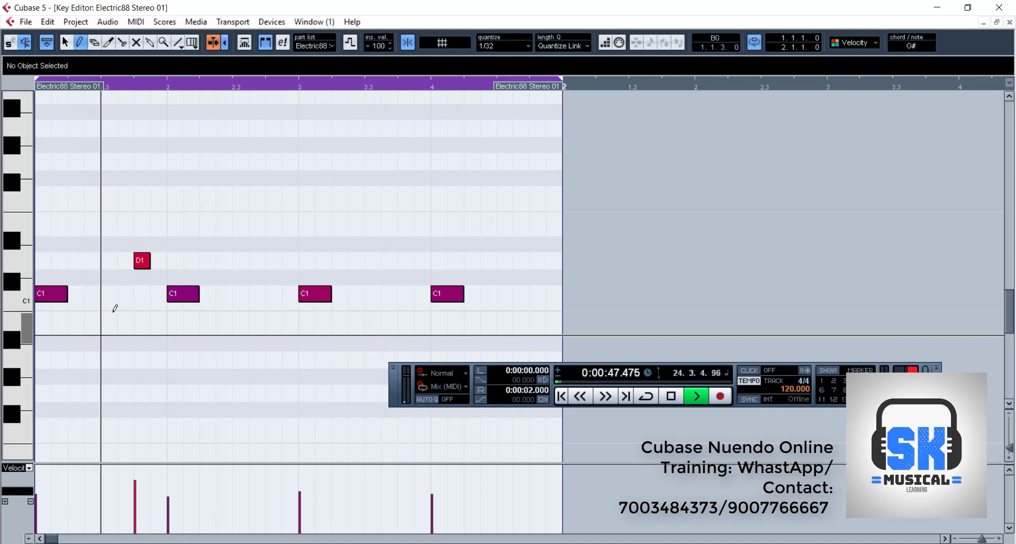
pyautogui.press('Delete')
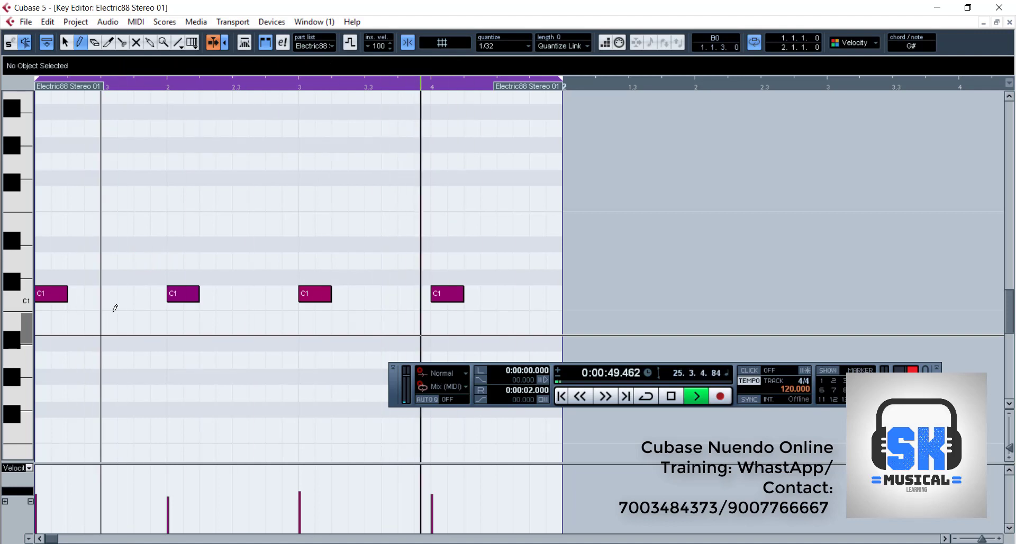
# Draw 1/32 D1 notes at 1.1.3.60 and 1.1.4.0, and erase the second of them
pyautogui.click(128, 260)
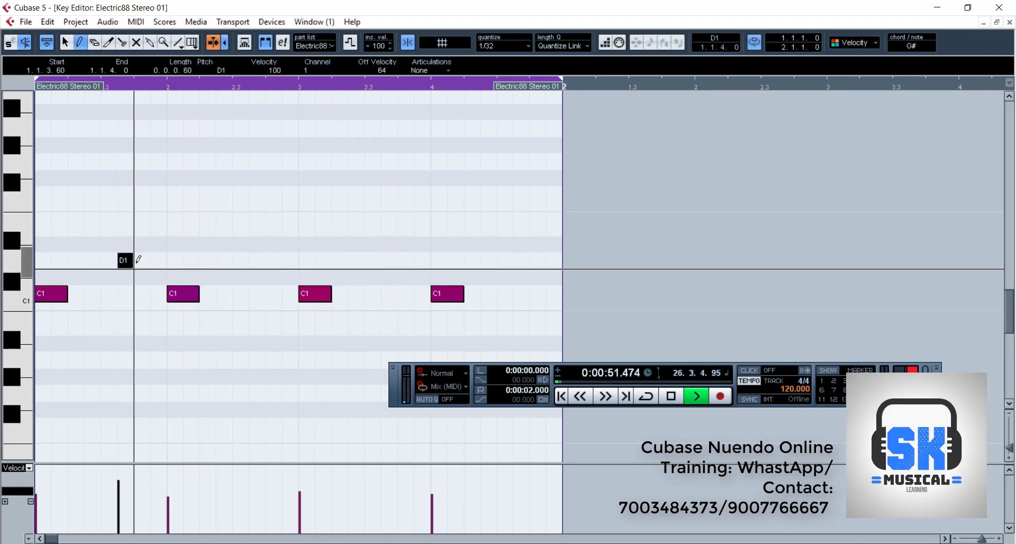
pyautogui.click(140, 260)
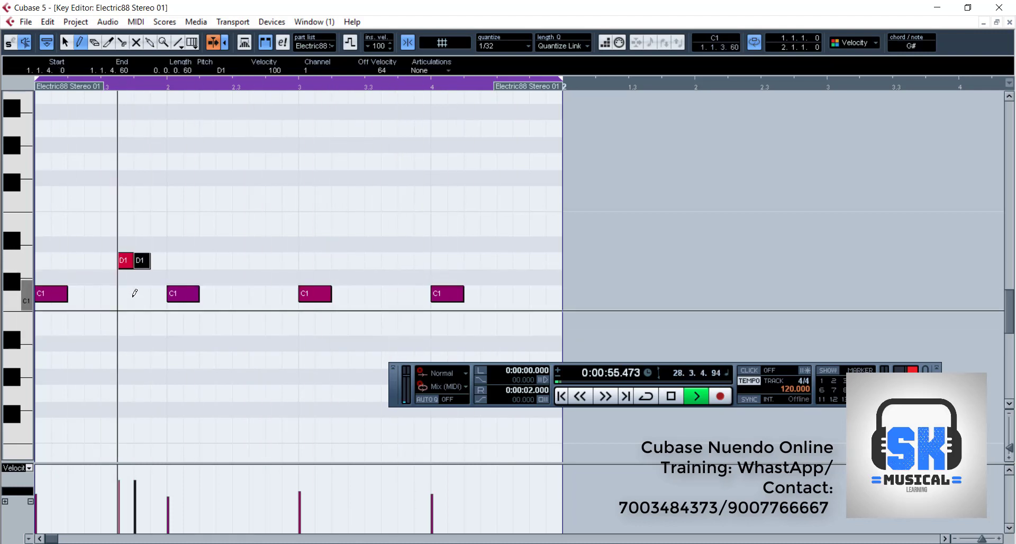
pyautogui.rightClick(143, 258)
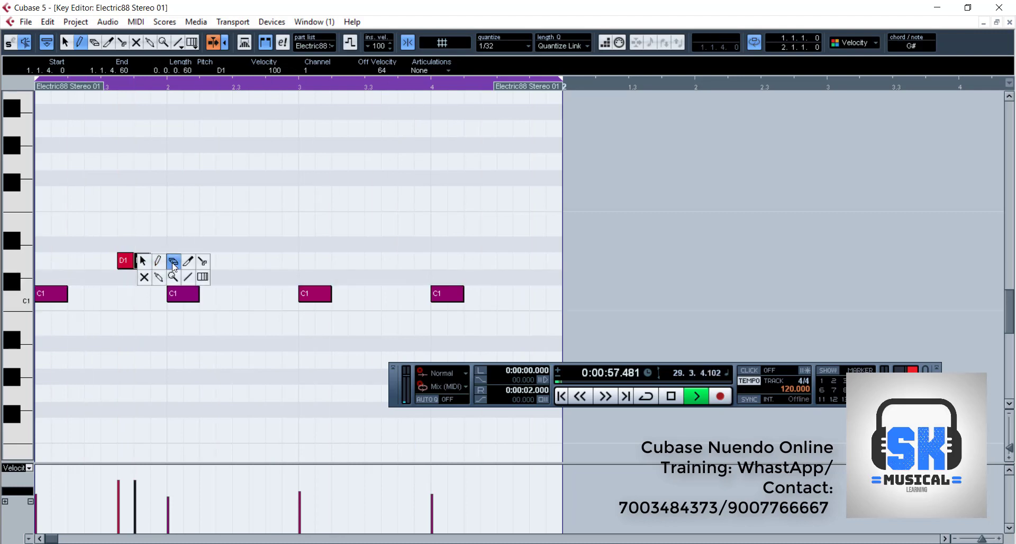
pyautogui.click(173, 261)
pyautogui.press('Delete')
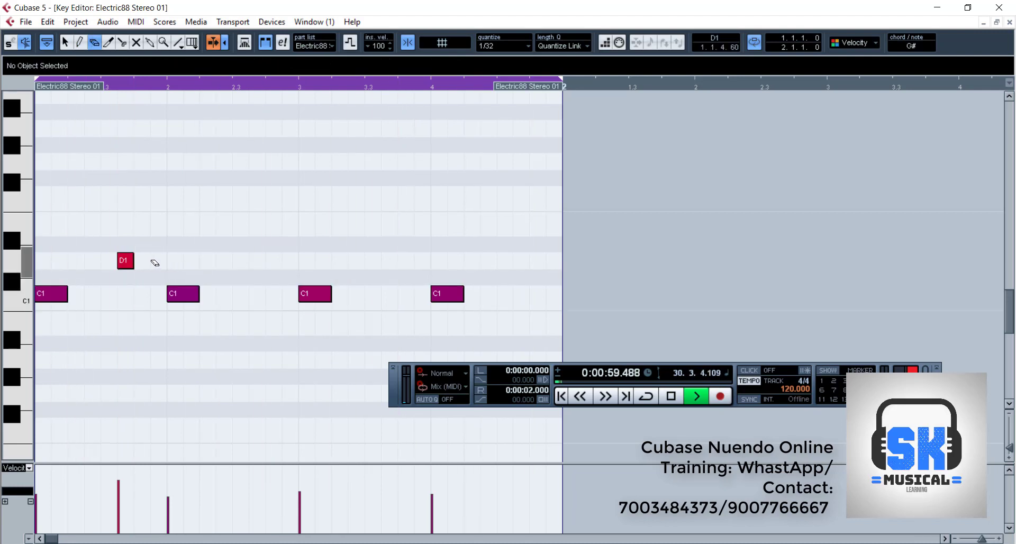
# Draw a 1/32 D1 note at 1.1.4.60, directly before the second C1 note
pyautogui.rightClick(155, 263)
pyautogui.click(155, 263)
pyautogui.rightClick(159, 265)
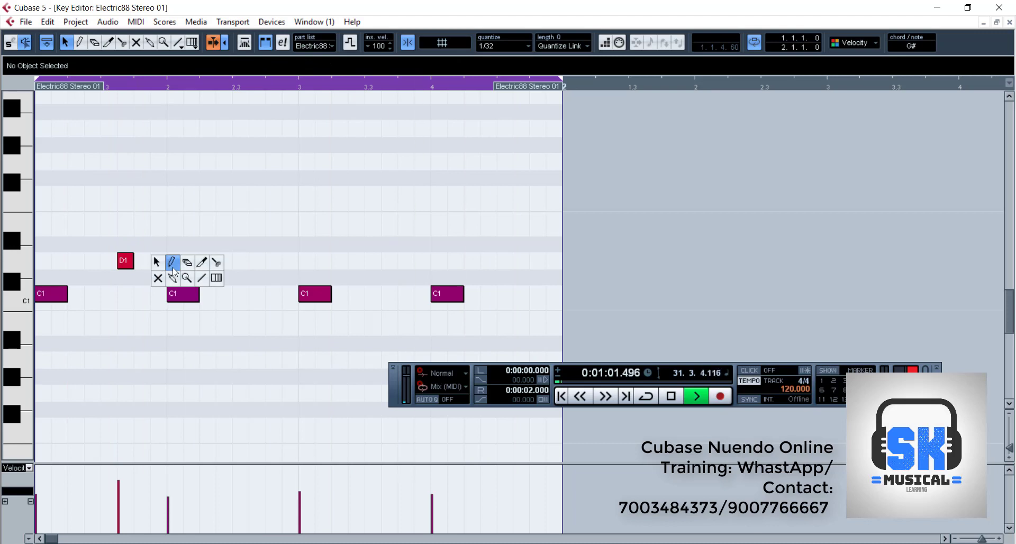
pyautogui.click(171, 261)
pyautogui.click(158, 260)
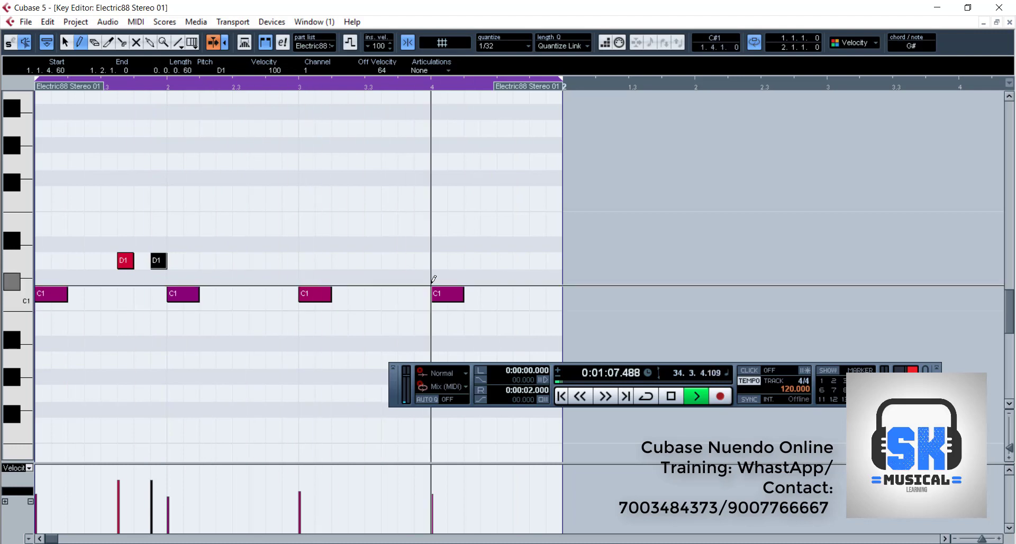
# Lower both short D1 notes to soft velocities, the second to 31, and audition the loop
pyautogui.press('space')
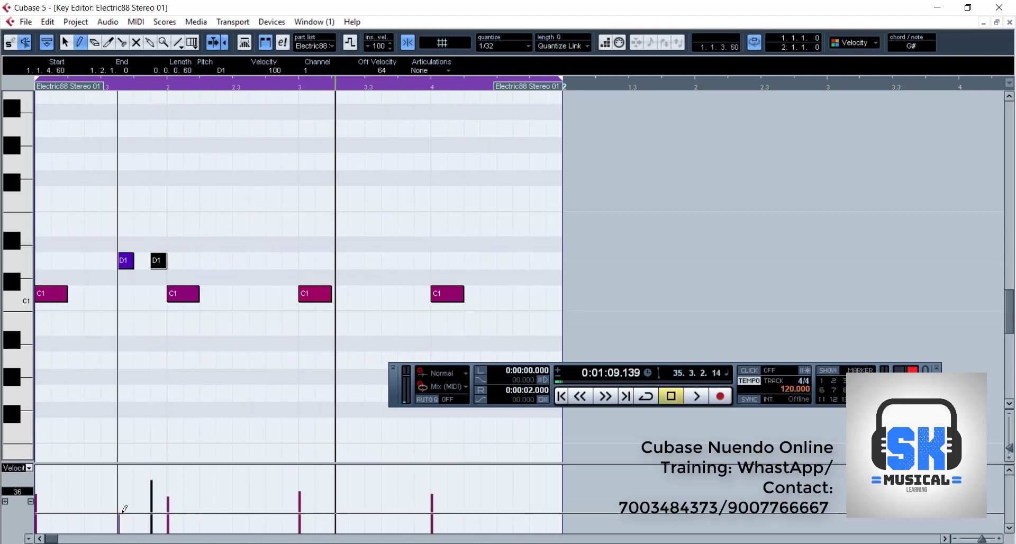
pyautogui.moveTo(123, 513)
pyautogui.mouseDown()
pyautogui.moveTo(152, 499)
pyautogui.moveTo(153, 515)
pyautogui.mouseUp()
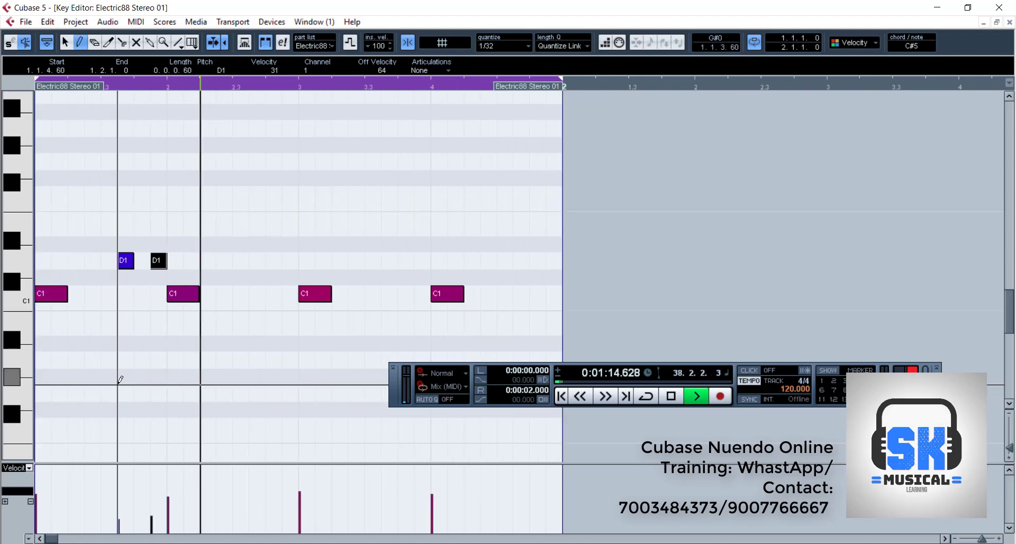
pyautogui.press('space')
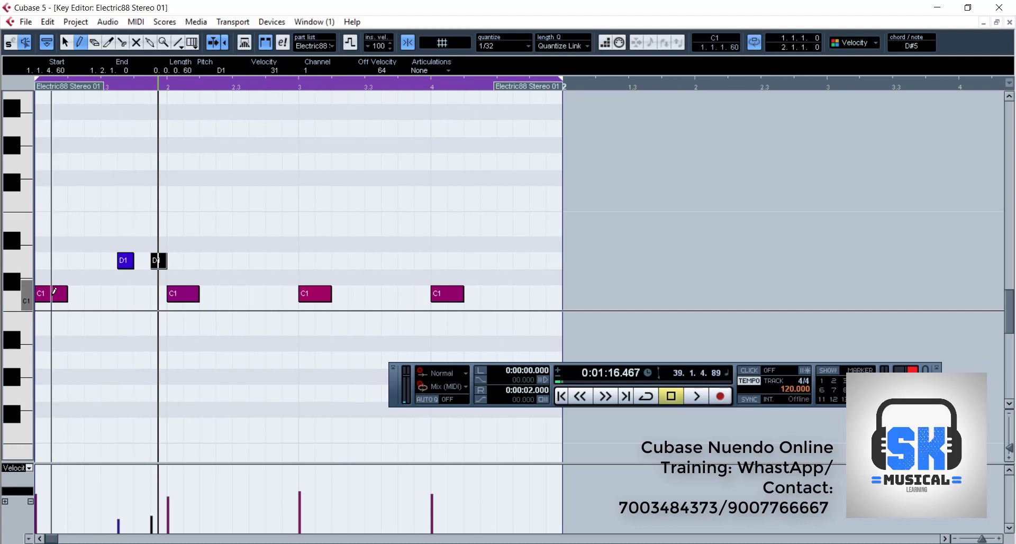
# Fill the whole bar with consecutive 1/32 G#1 notes using the Line tool
pyautogui.scroll(2, 90, 256)
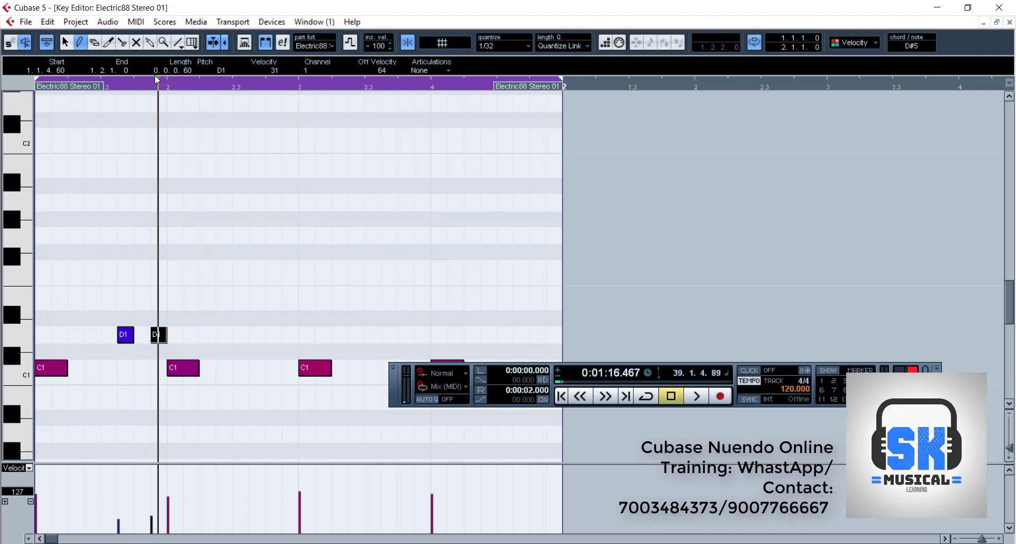
pyautogui.click(178, 42)
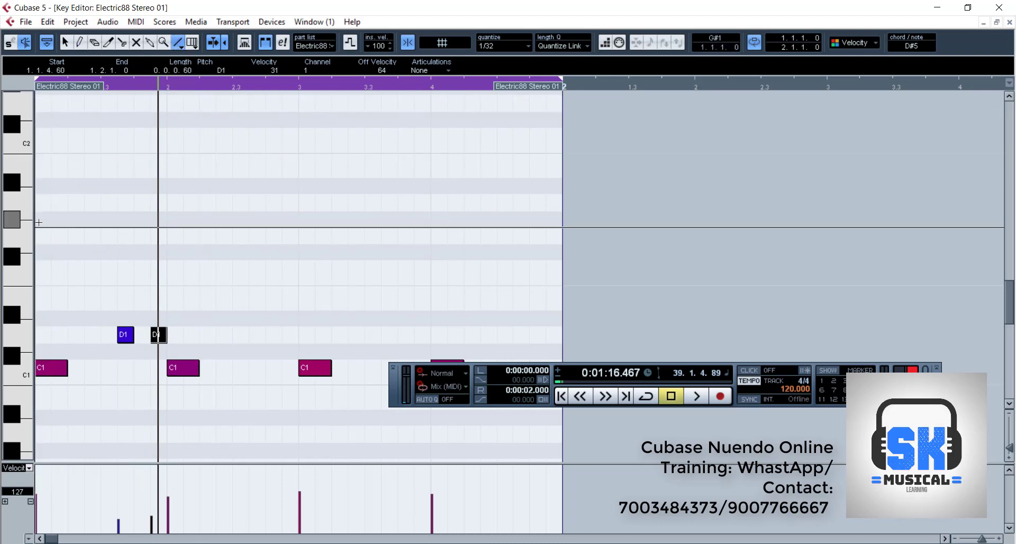
pyautogui.moveTo(113, 223); pyautogui.dragTo(549, 223)
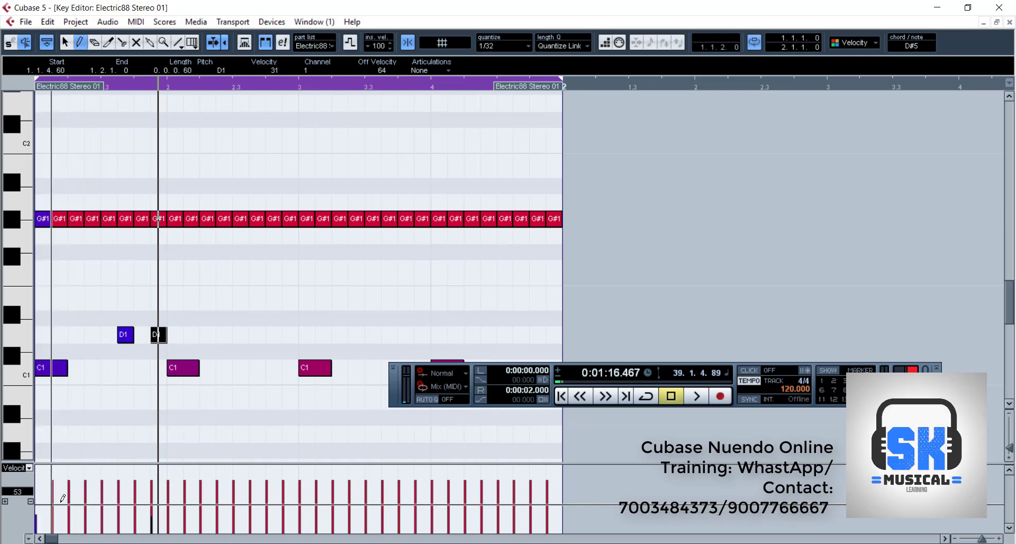
# Lower the velocities across the G#1 row to soft, gently rising levels, with the G#1 note at 1.1.4.60 at 45
pyautogui.click(57, 509)
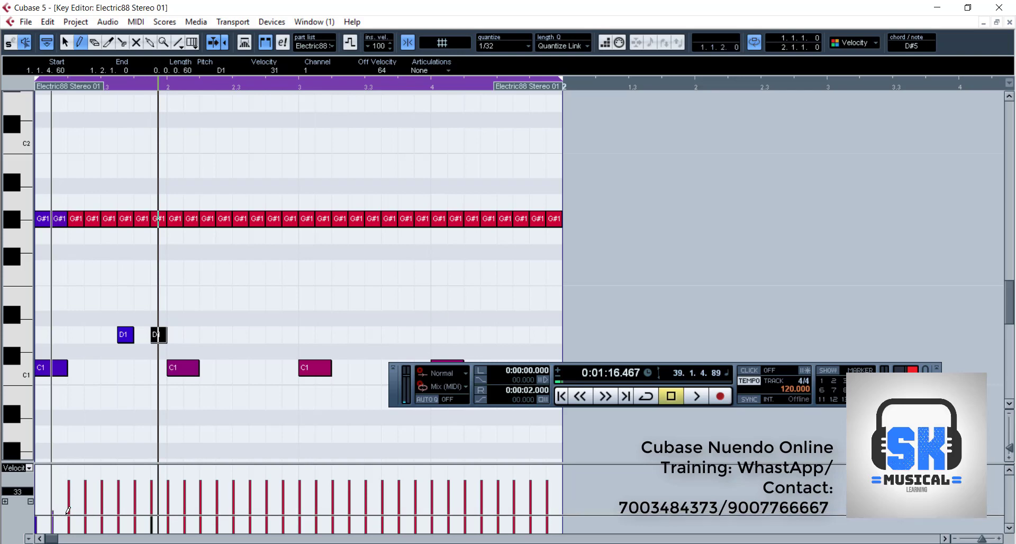
pyautogui.moveTo(58, 507); pyautogui.dragTo(501, 502)
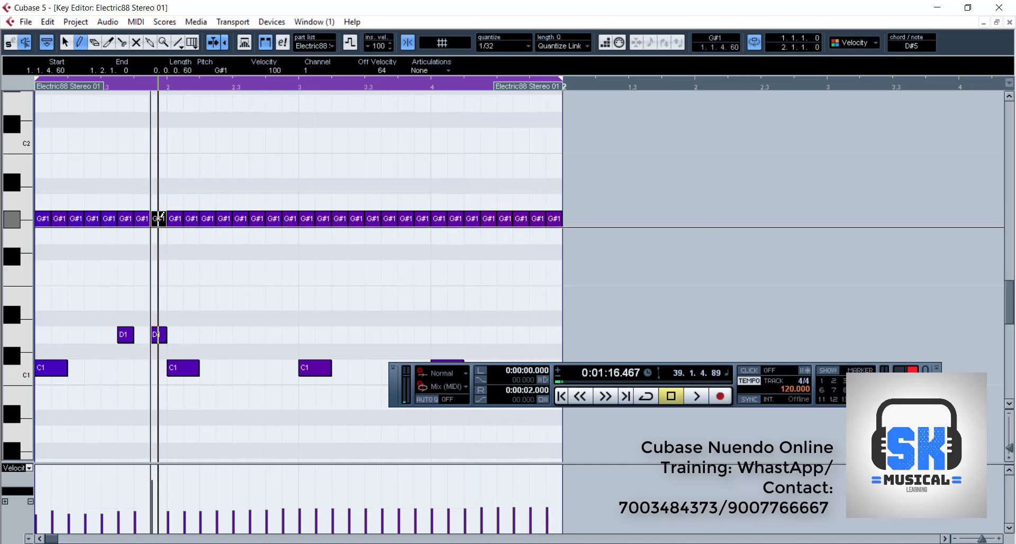
pyautogui.click(156, 504)
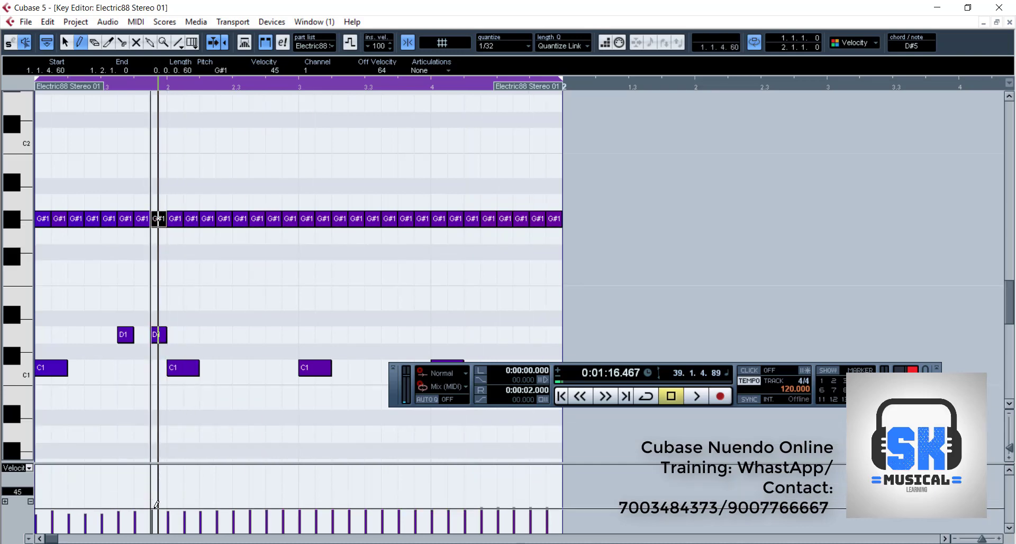
# Vary the soft velocities of the 1/32 G#1 notes, with the one at 1.1.4.60 at 50, and audition the loop
pyautogui.click(156, 505)
pyautogui.moveTo(156, 505); pyautogui.dragTo(157, 500)
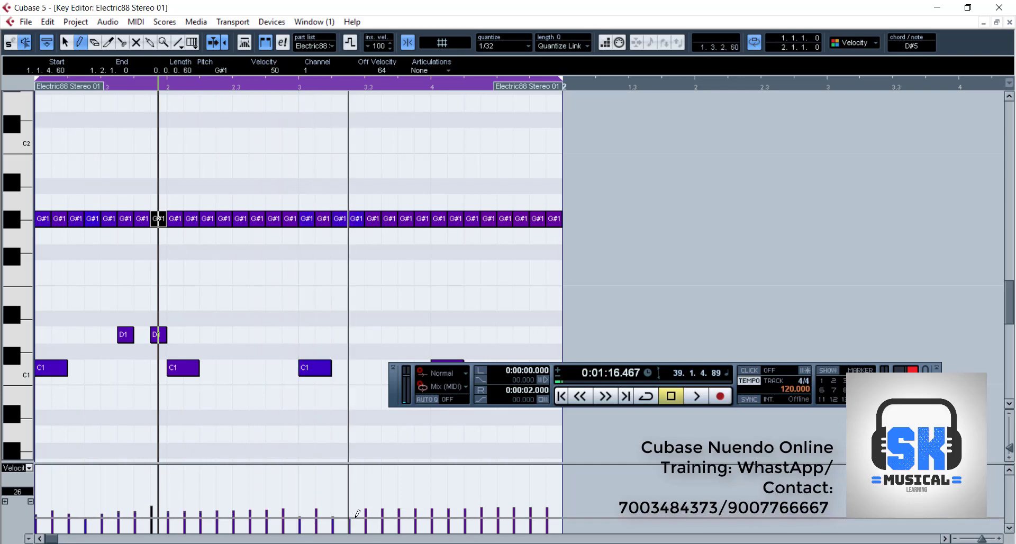
pyautogui.click(367, 519)
pyautogui.click(384, 518)
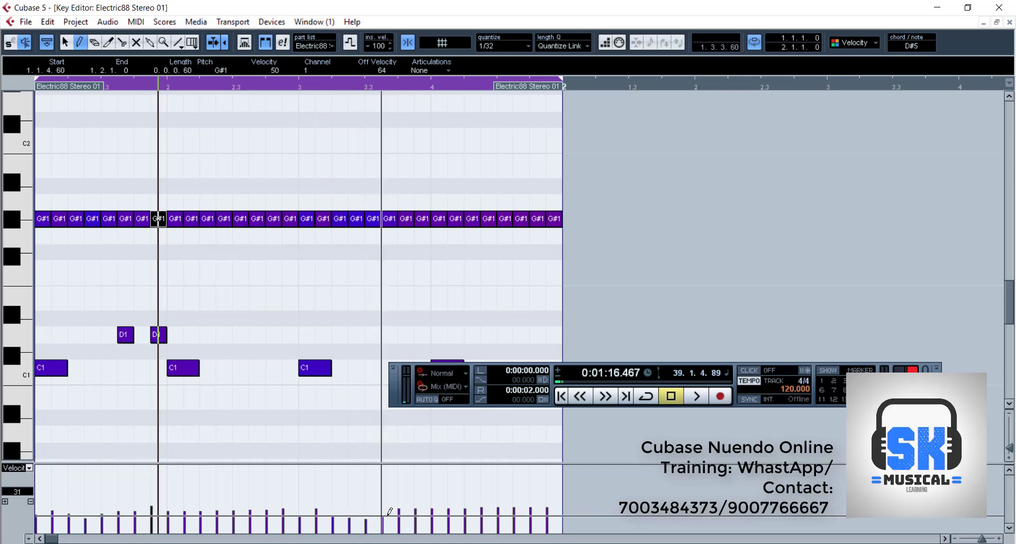
pyautogui.click(401, 512)
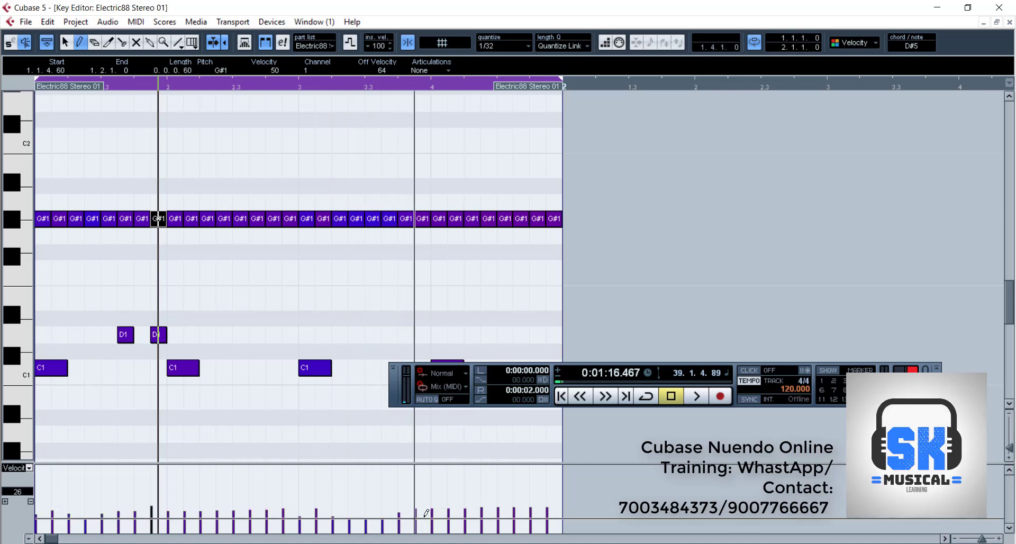
pyautogui.click(418, 513)
pyautogui.click(433, 519)
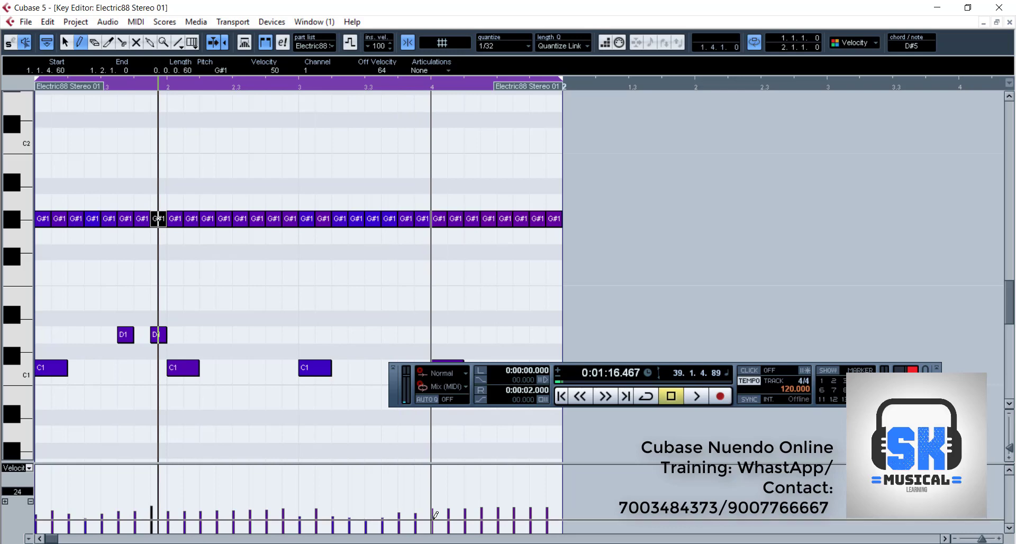
pyautogui.click(450, 519)
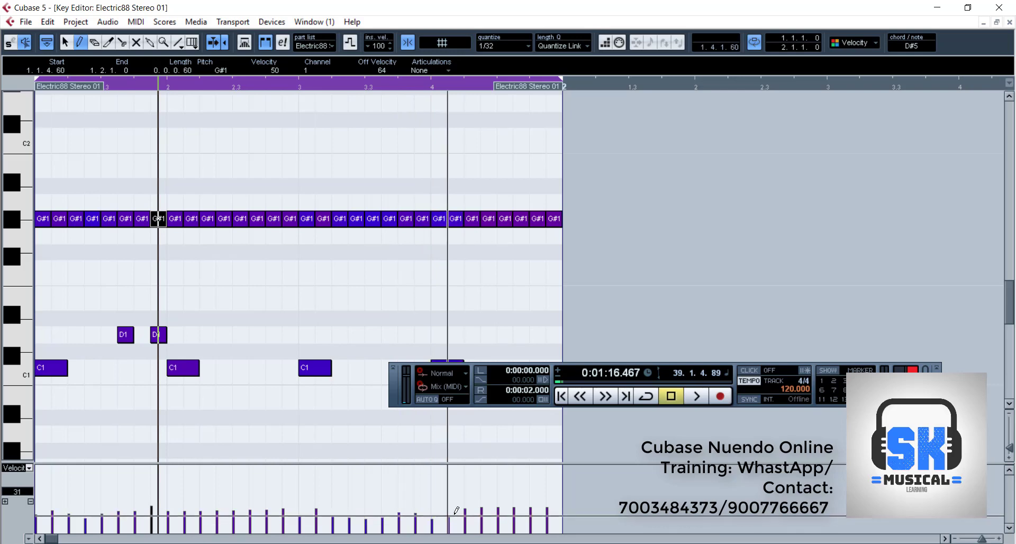
pyautogui.click(465, 511)
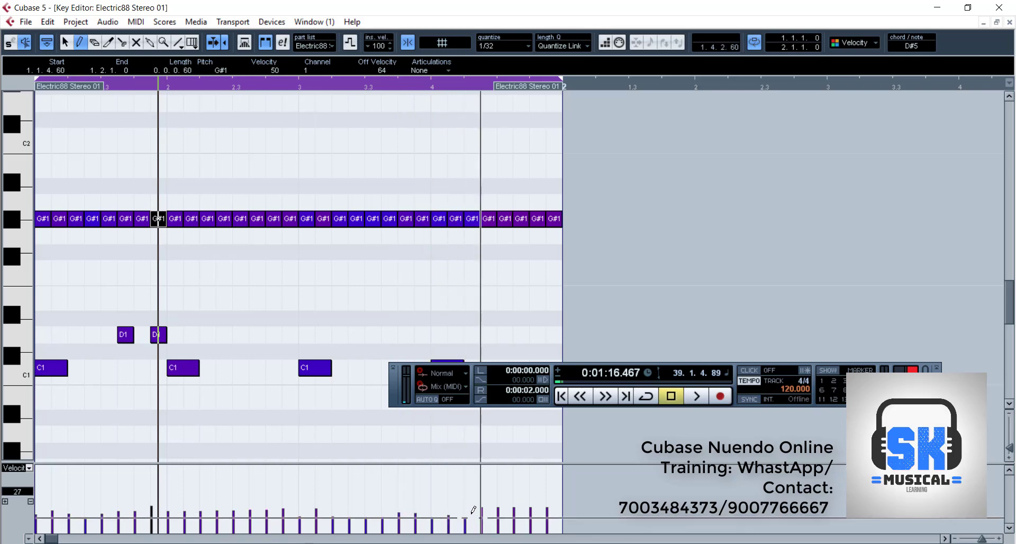
pyautogui.click(470, 513)
pyautogui.click(485, 517)
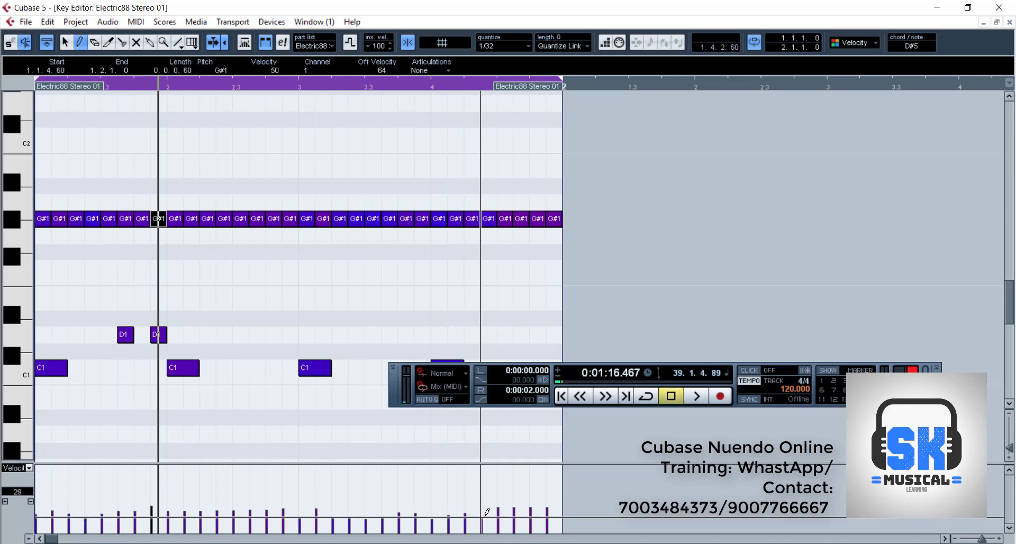
pyautogui.click(498, 510)
pyautogui.click(514, 514)
pyautogui.click(531, 511)
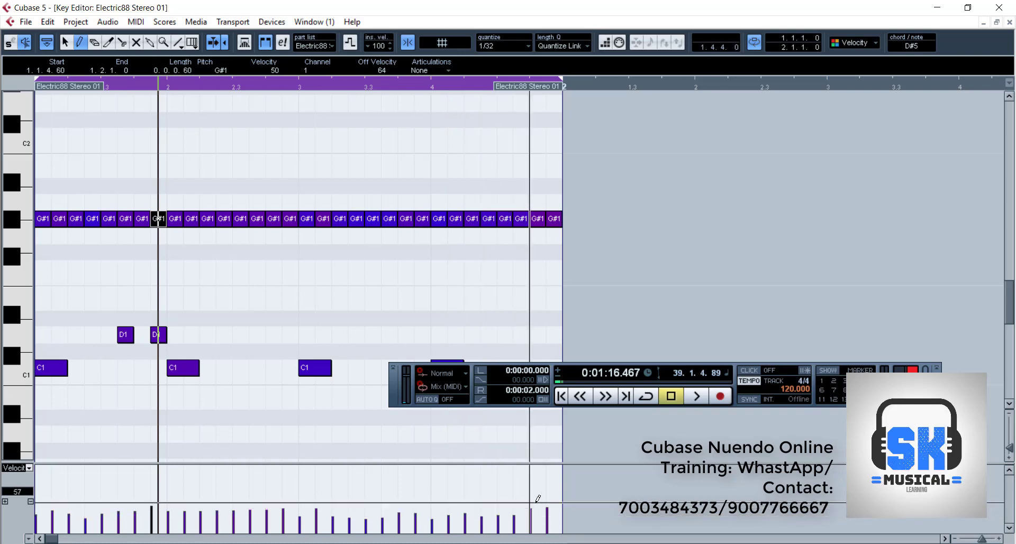
pyautogui.press('space')
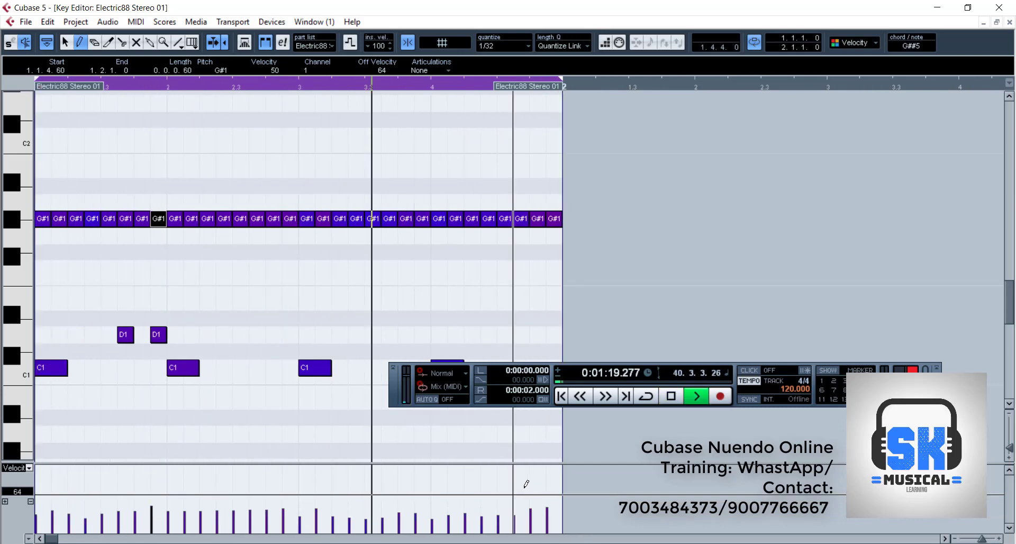
pyautogui.press('space')
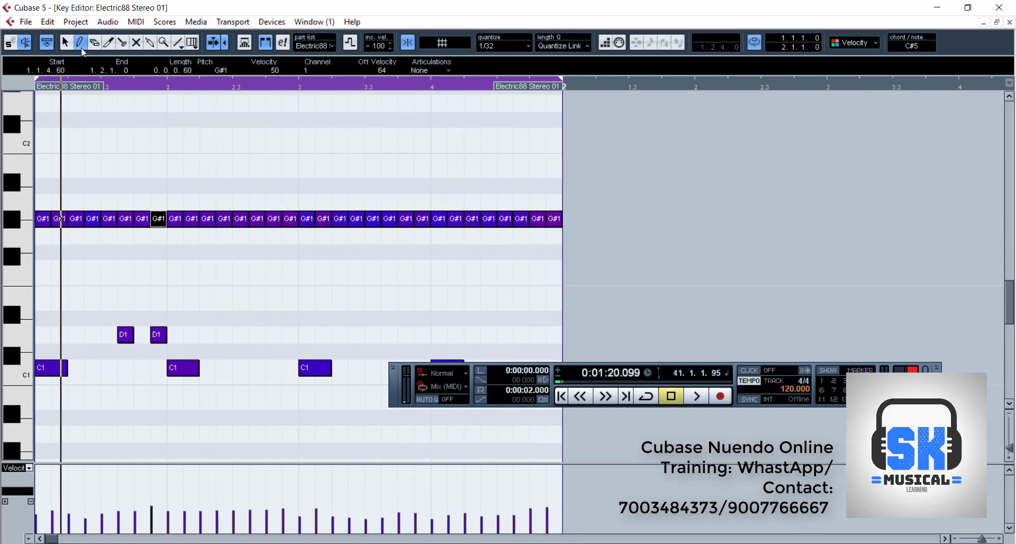
# Replace the 1/32 G#1 row with consecutive 1/16 G#1 notes across the whole bar using the Line tool
pyautogui.moveTo(584, 244); pyautogui.dragTo(43, 193)
pyautogui.press('Delete')
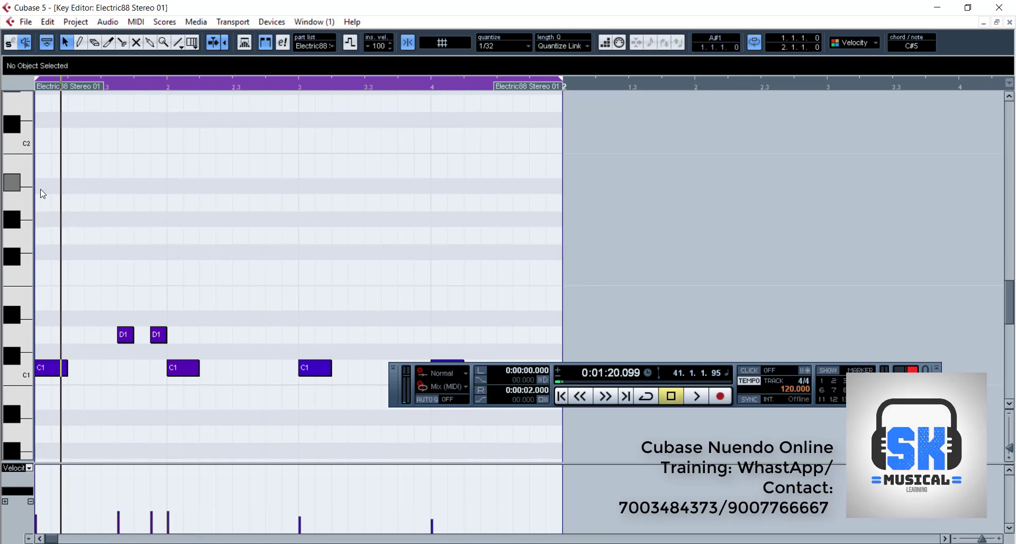
pyautogui.click(491, 51)
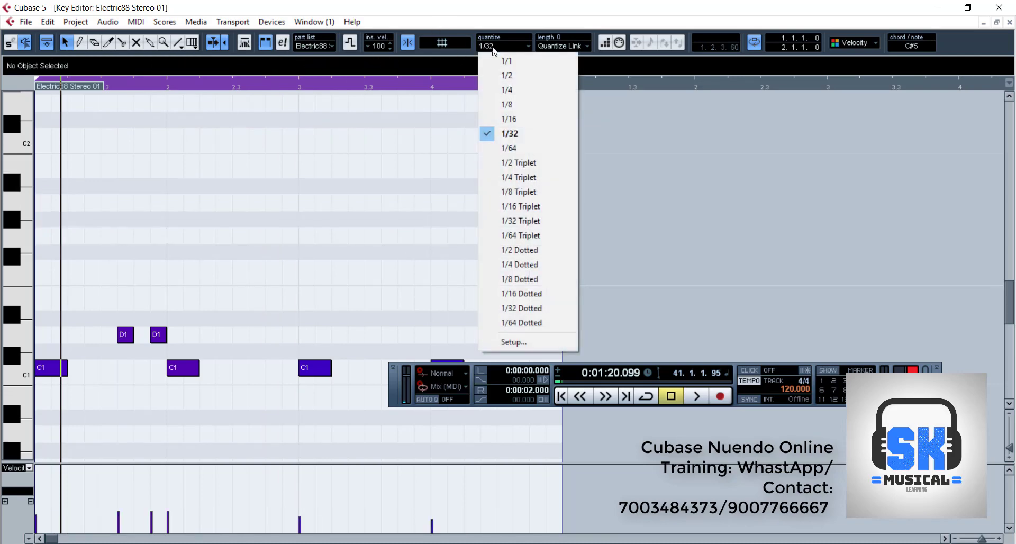
pyautogui.click(509, 119)
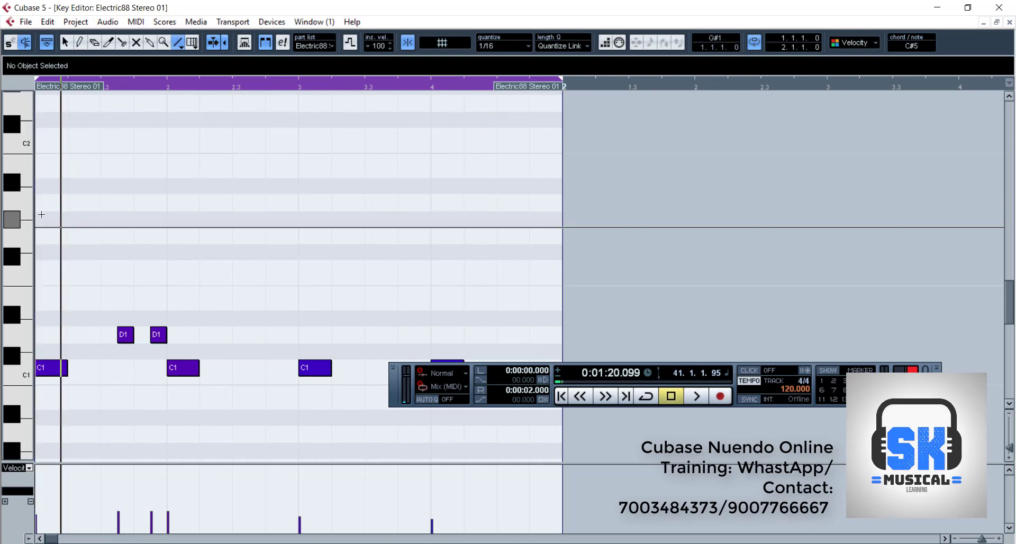
pyautogui.moveTo(42, 215); pyautogui.dragTo(562, 218)
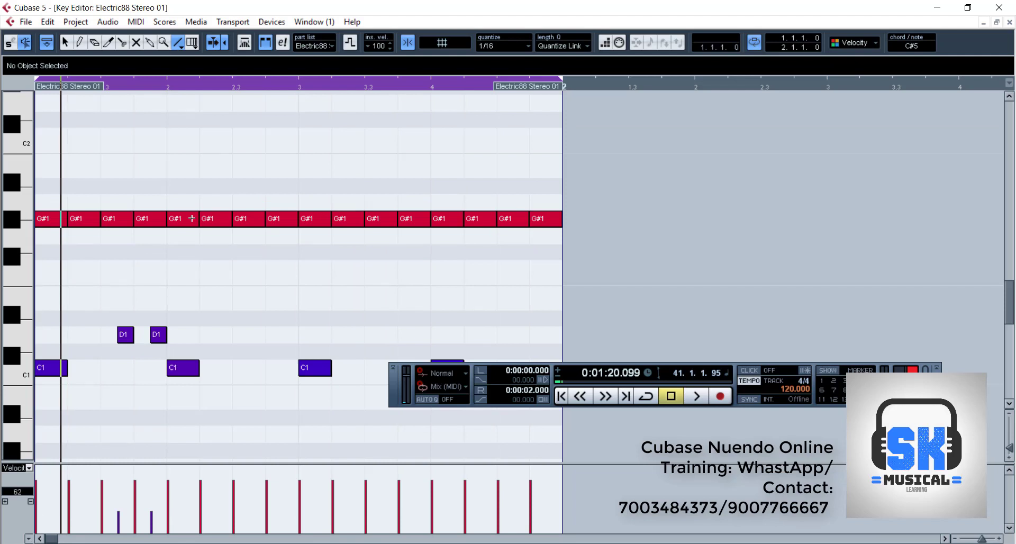
# Lower the velocities across the 1/16 G#1 row to uneven soft levels, with the notes at 1.1.3.0 and 1.2.4.0 at 25
pyautogui.rightClick(221, 406)
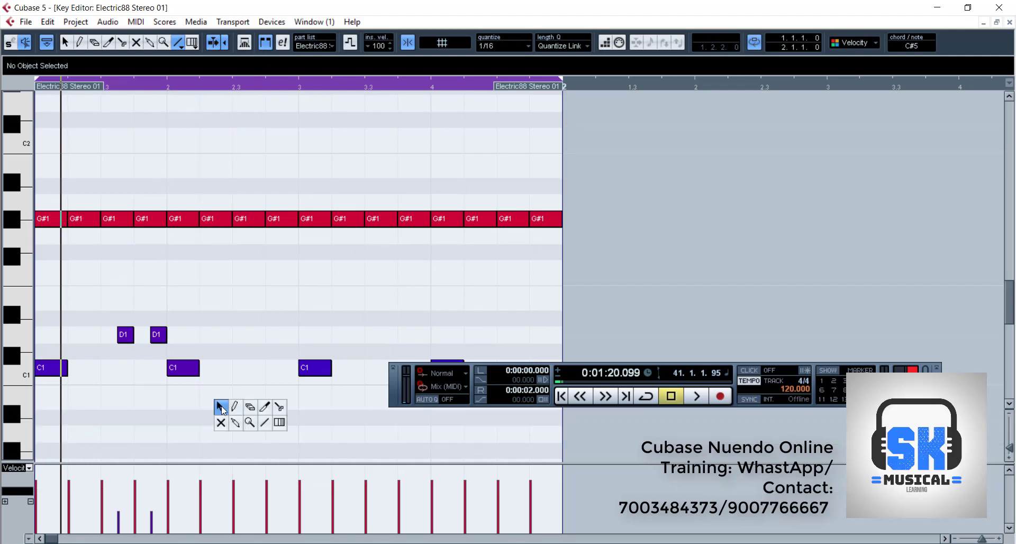
pyautogui.click(221, 408)
pyautogui.rightClick(202, 406)
pyautogui.click(217, 405)
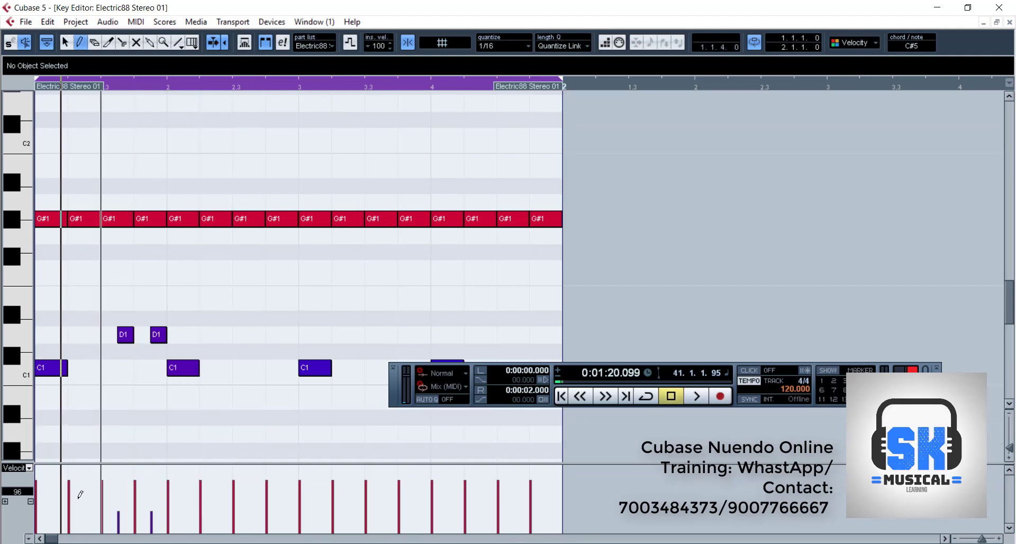
pyautogui.moveTo(37, 507)
pyautogui.mouseDown()
pyautogui.moveTo(532, 502)
pyautogui.moveTo(324, 497)
pyautogui.moveTo(74, 513)
pyautogui.moveTo(76, 502)
pyautogui.moveTo(121, 510)
pyautogui.mouseUp()
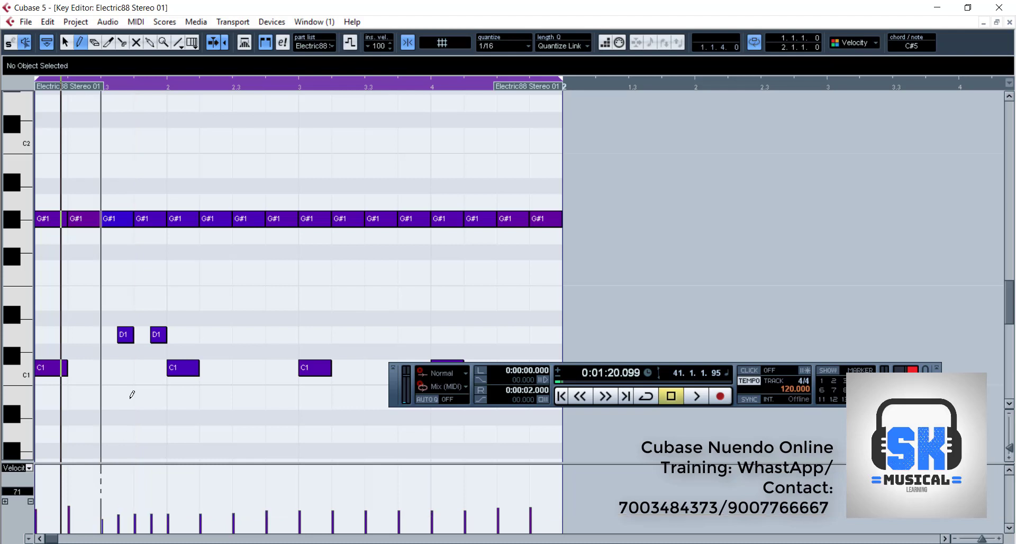
pyautogui.click(113, 218)
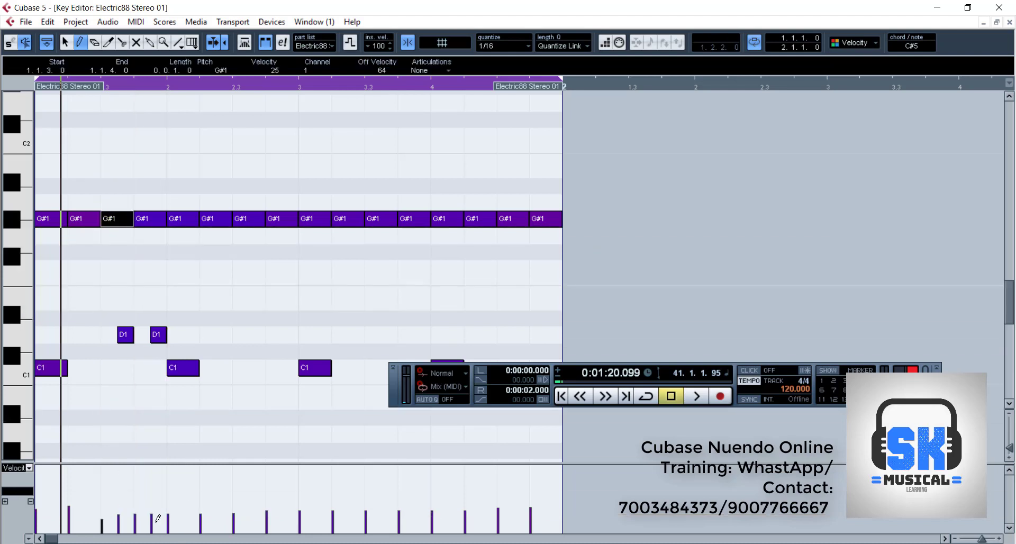
pyautogui.moveTo(128, 504); pyautogui.dragTo(127, 518)
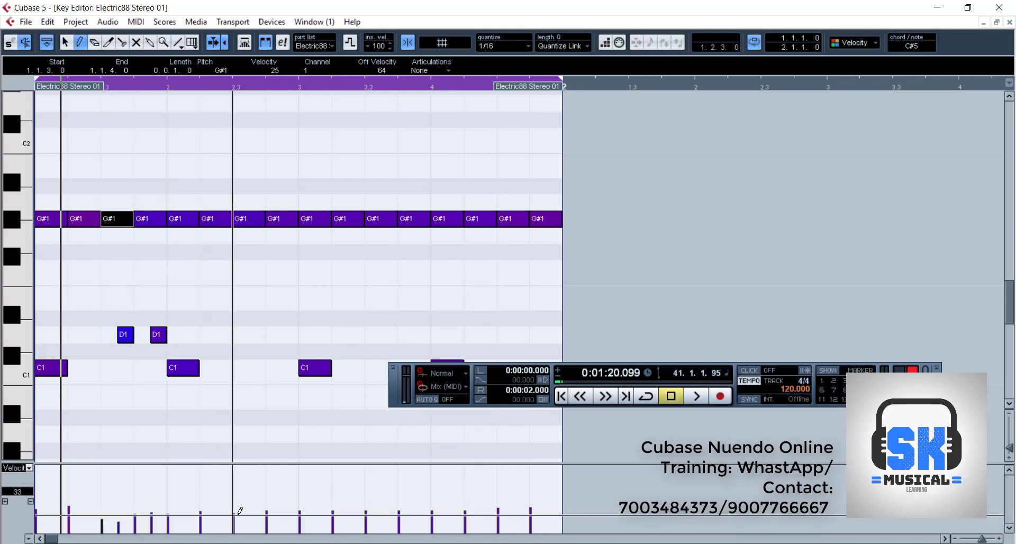
pyautogui.click(277, 517)
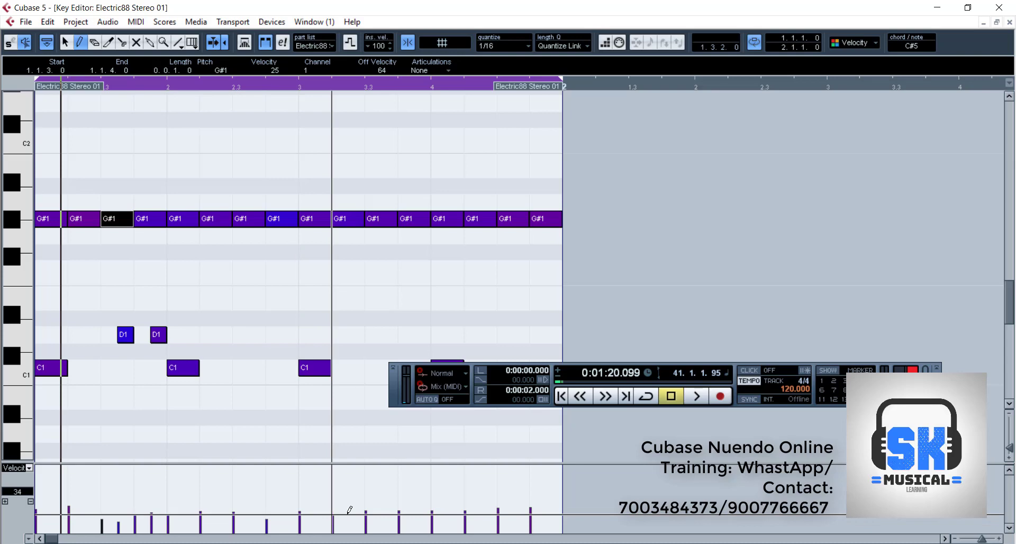
# Lower the velocities of the last three G#1 notes while the loop plays, with the final note at 22
pyautogui.press('space')
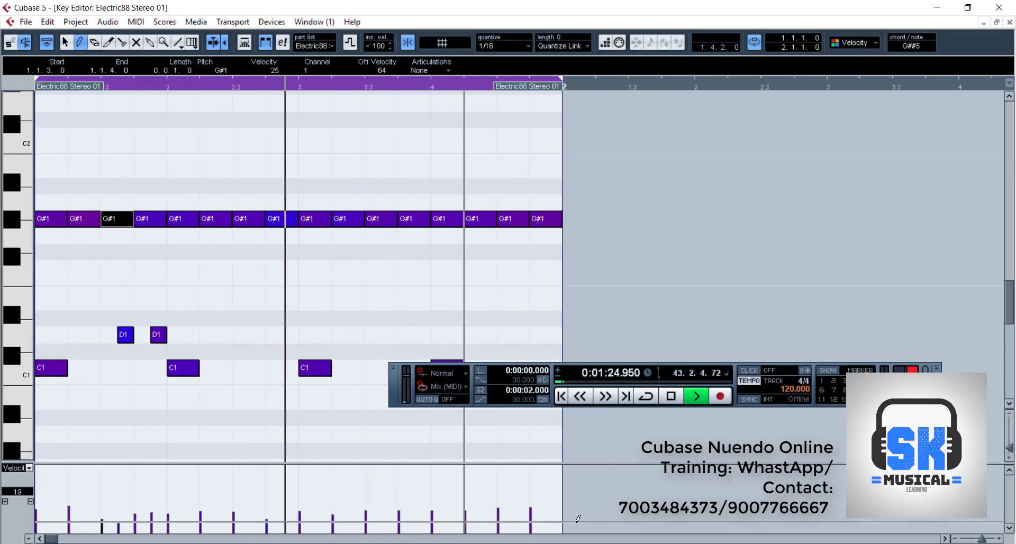
pyautogui.moveTo(492, 511); pyautogui.dragTo(493, 520)
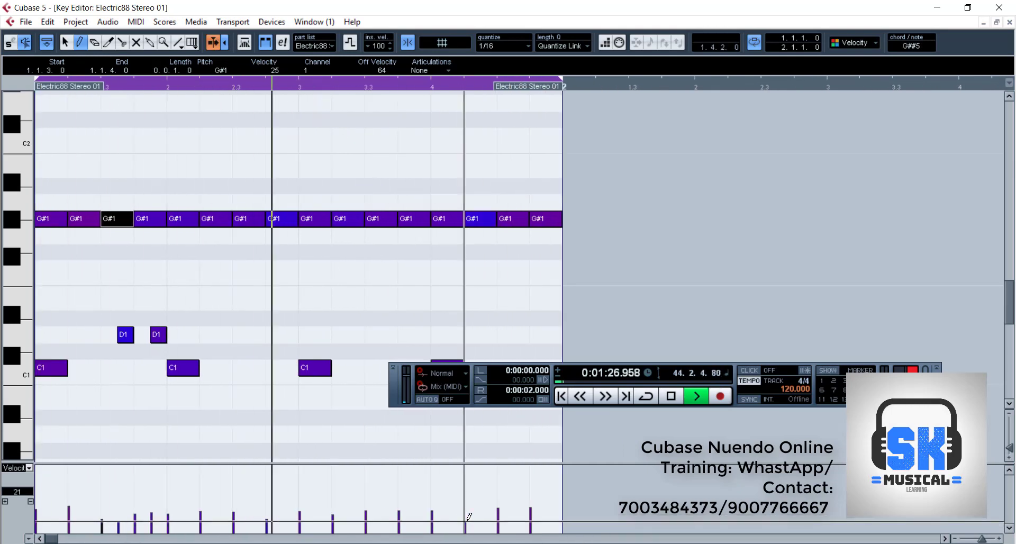
pyautogui.click(500, 517)
pyautogui.click(532, 521)
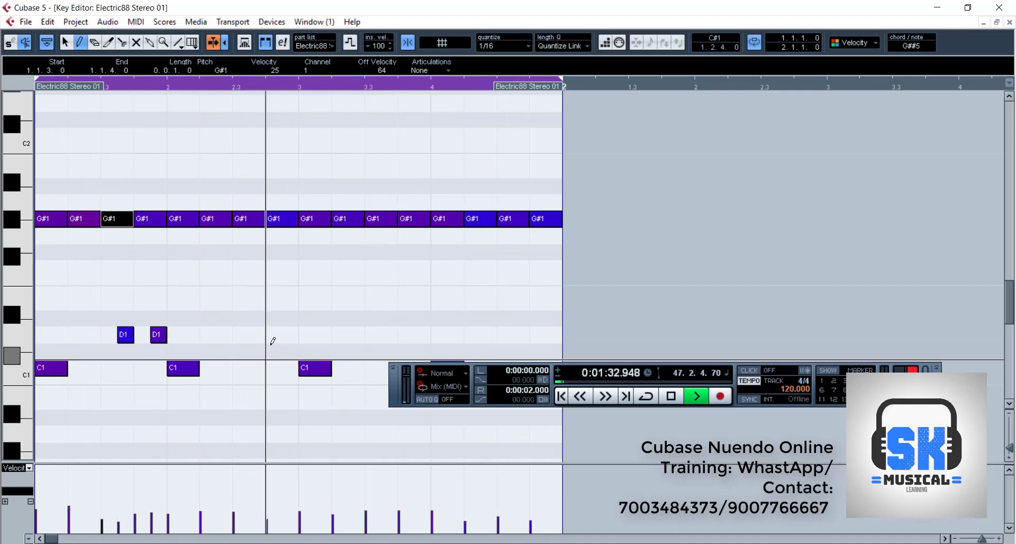
pyautogui.press('space')
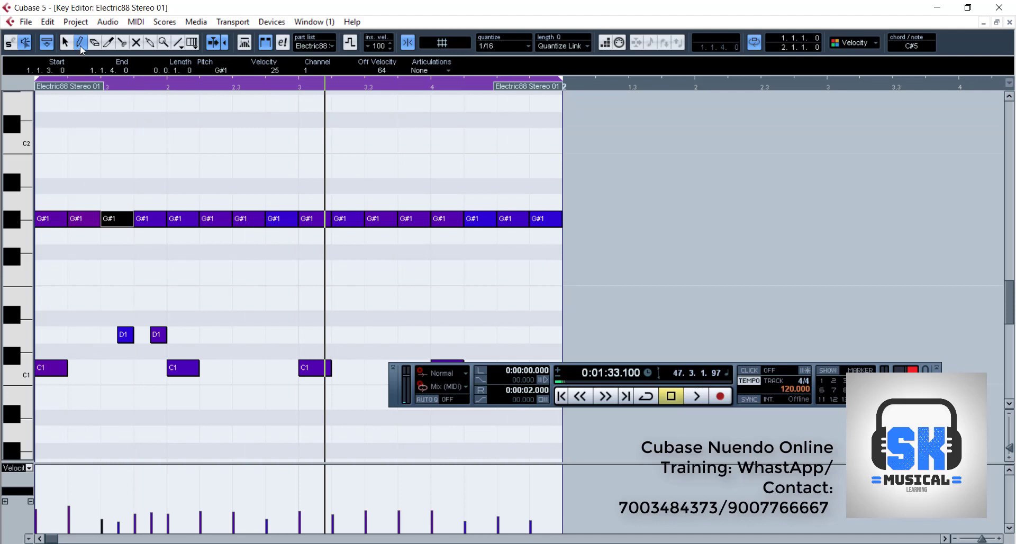
# Move the fourth G#1 note of every beat up to A#1 and audition the loop
pyautogui.moveTo(149, 221); pyautogui.dragTo(150, 188)
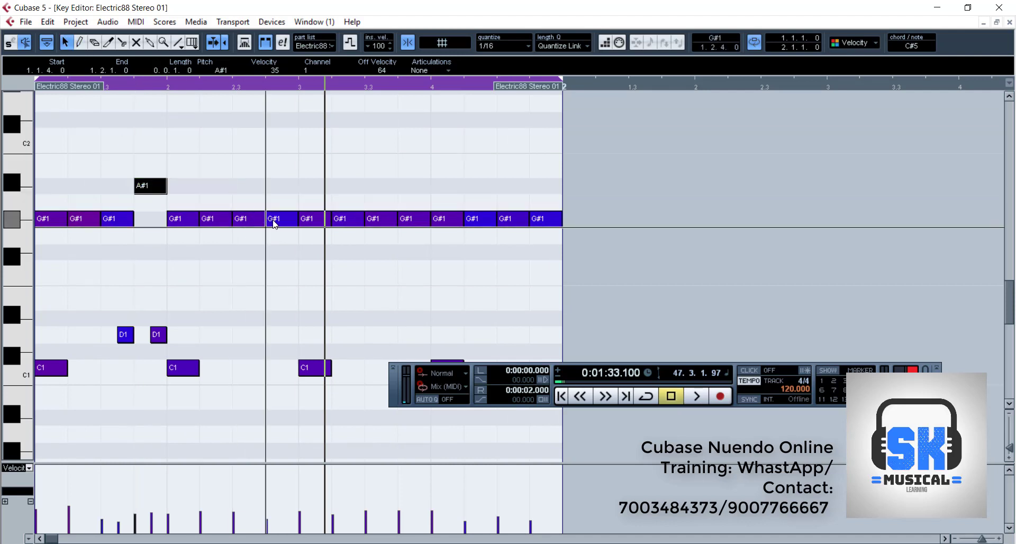
pyautogui.moveTo(273, 219); pyautogui.dragTo(279, 185)
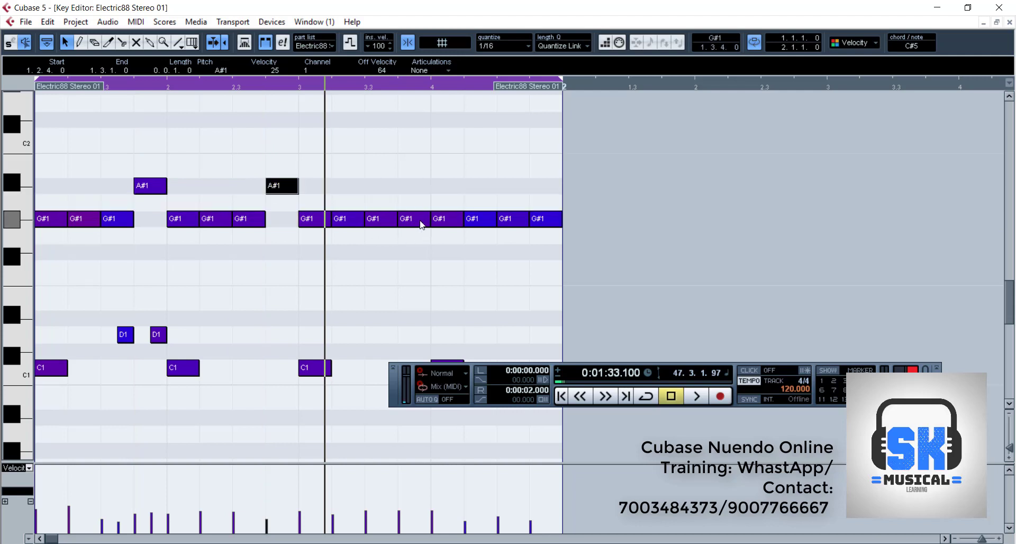
pyautogui.moveTo(415, 225); pyautogui.dragTo(413, 188)
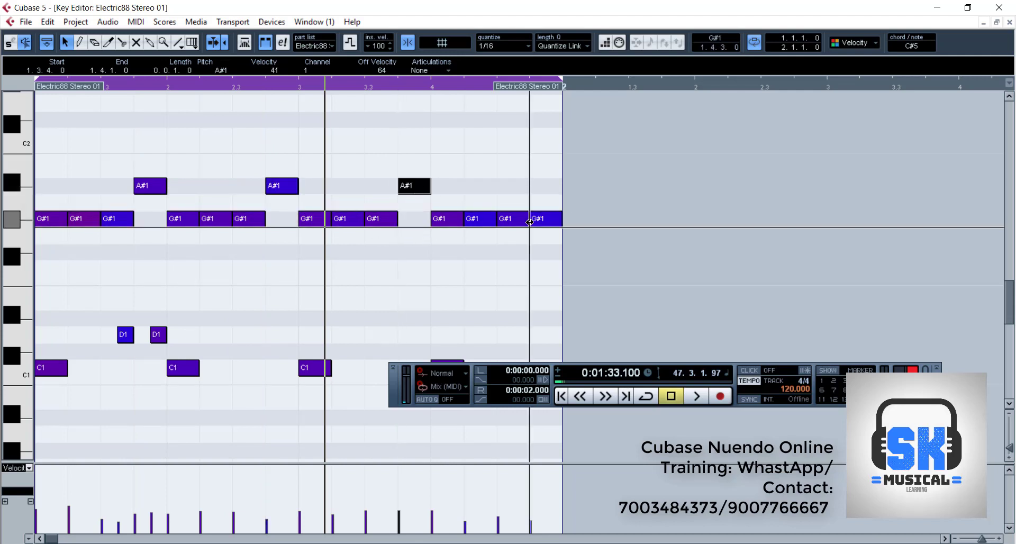
pyautogui.moveTo(539, 227); pyautogui.dragTo(542, 197)
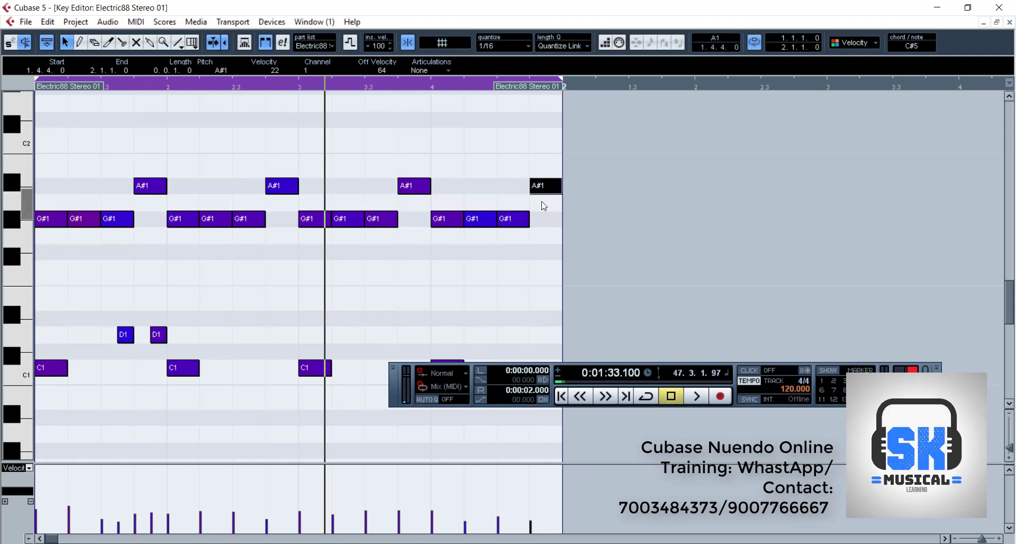
pyautogui.press('space')
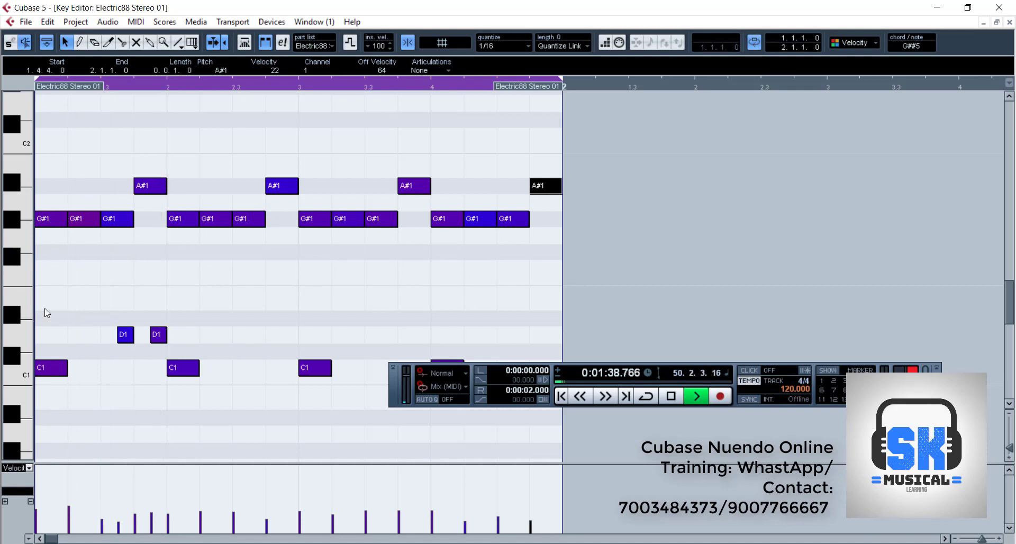
# Delete both short D1 notes before the second C1 note
pyautogui.moveTo(96, 316); pyautogui.dragTo(114, 338)
pyautogui.moveTo(188, 349); pyautogui.dragTo(188, 350)
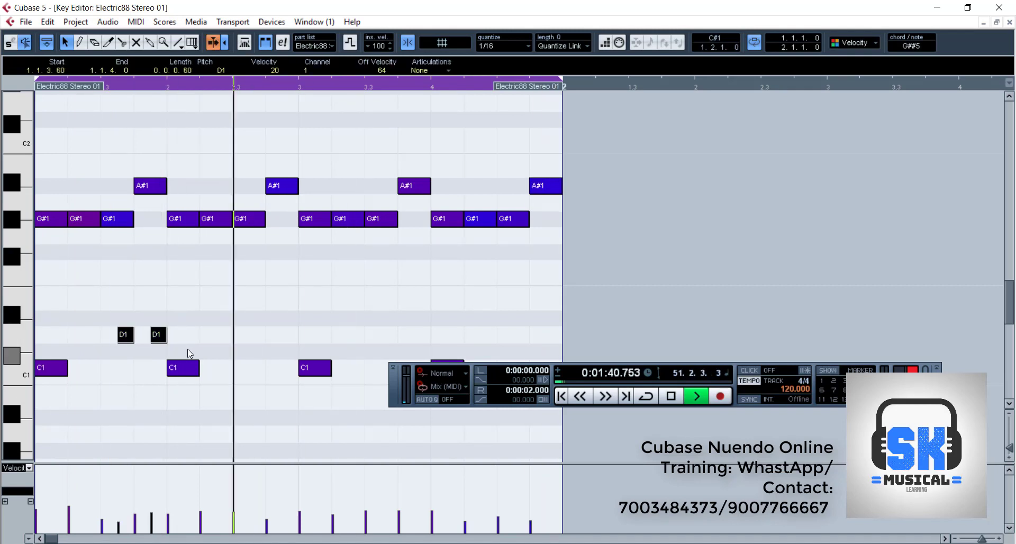
pyautogui.press('Delete')
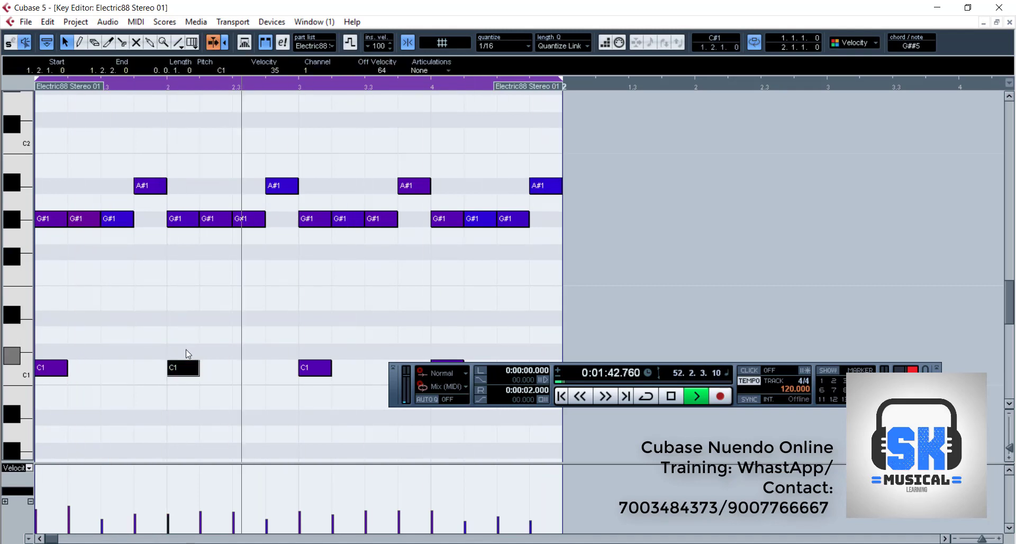
# Move the transport controls clear of the C1 notes and draw 1/16 D#1 notes with velocity 100 on beats 2 and 4
pyautogui.moveTo(393, 407); pyautogui.dragTo(425, 436)
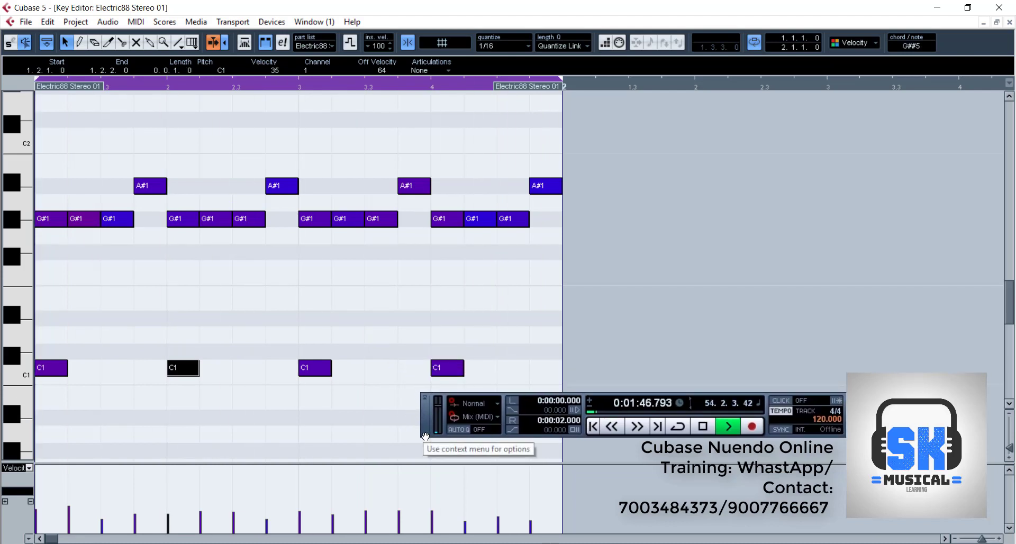
pyautogui.click(207, 315)
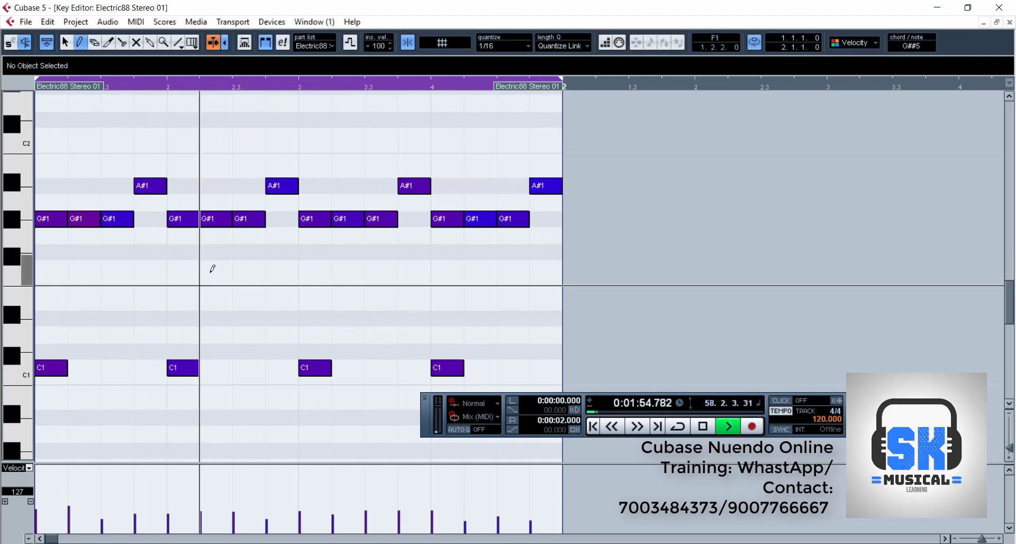
pyautogui.click(186, 318)
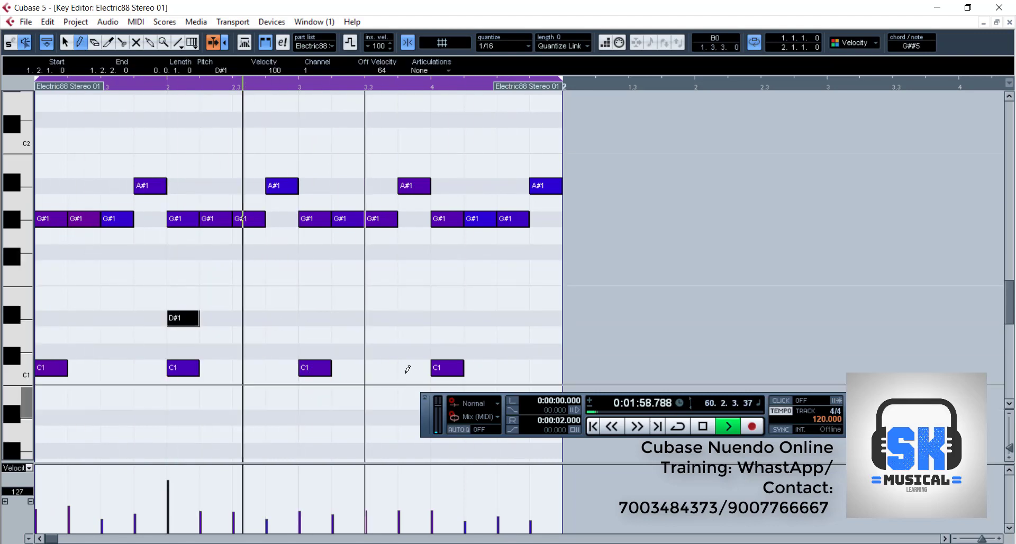
pyautogui.click(449, 316)
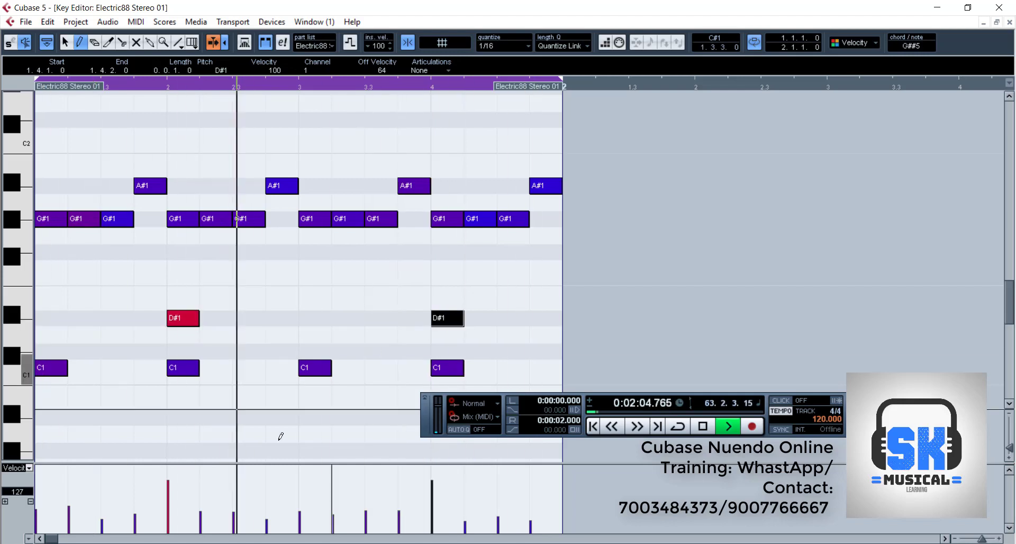
# Lower the velocity of the D#1 note on beat 2 to 63 and the one on beat 4 to 71
pyautogui.click(169, 498)
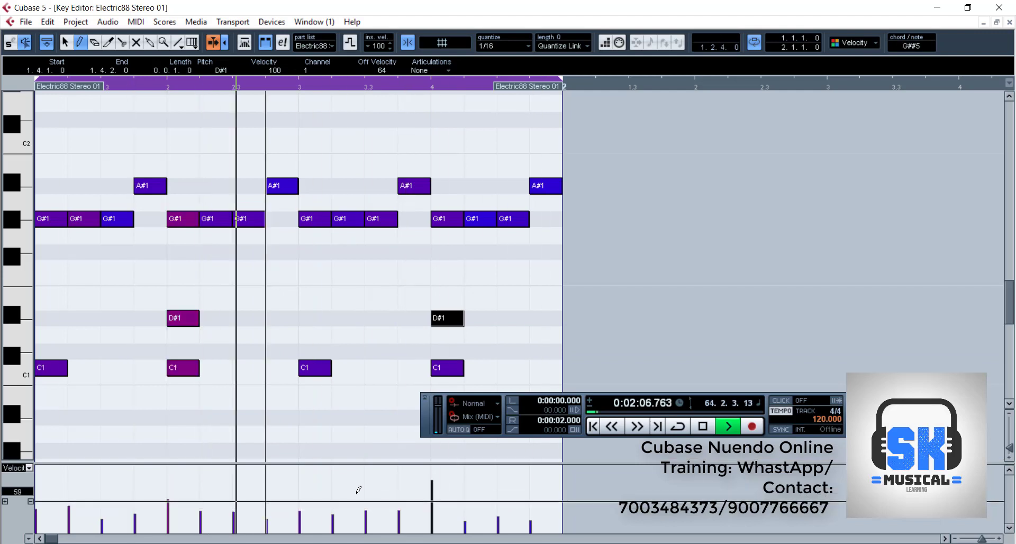
pyautogui.click(434, 496)
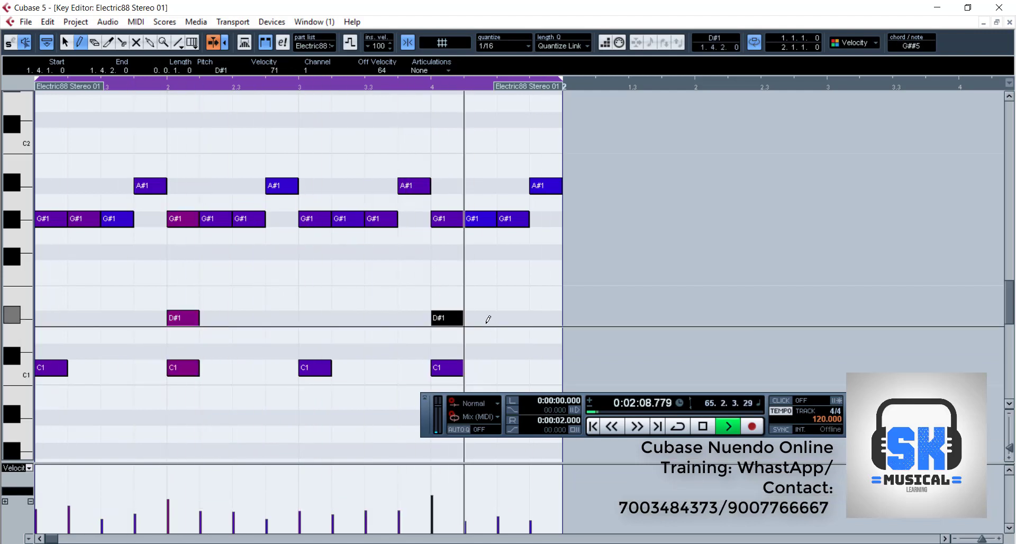
# Add a 1/16 D#1 note at 1.4.3, lower its velocity to 58, and stop playback
pyautogui.click(509, 318)
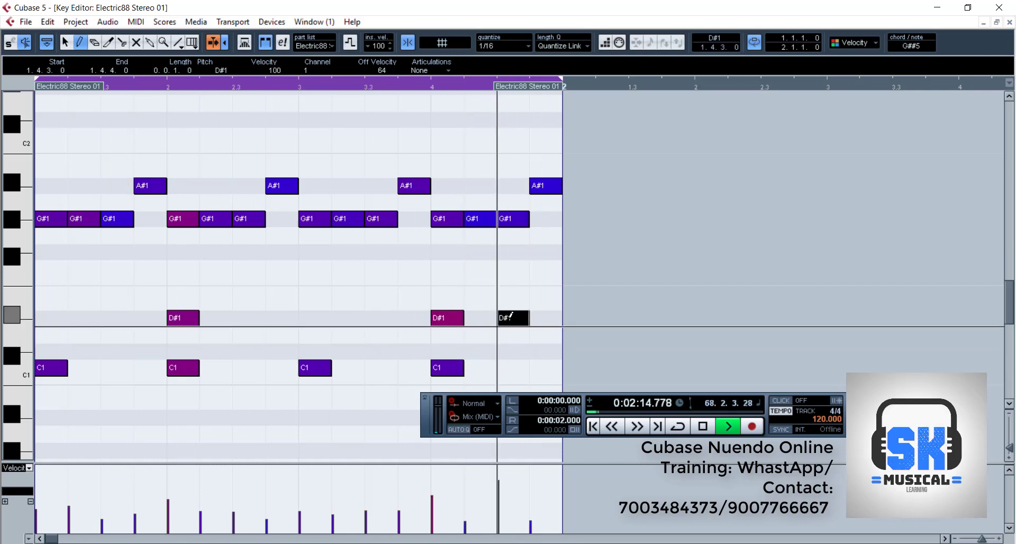
pyautogui.rightClick(509, 317)
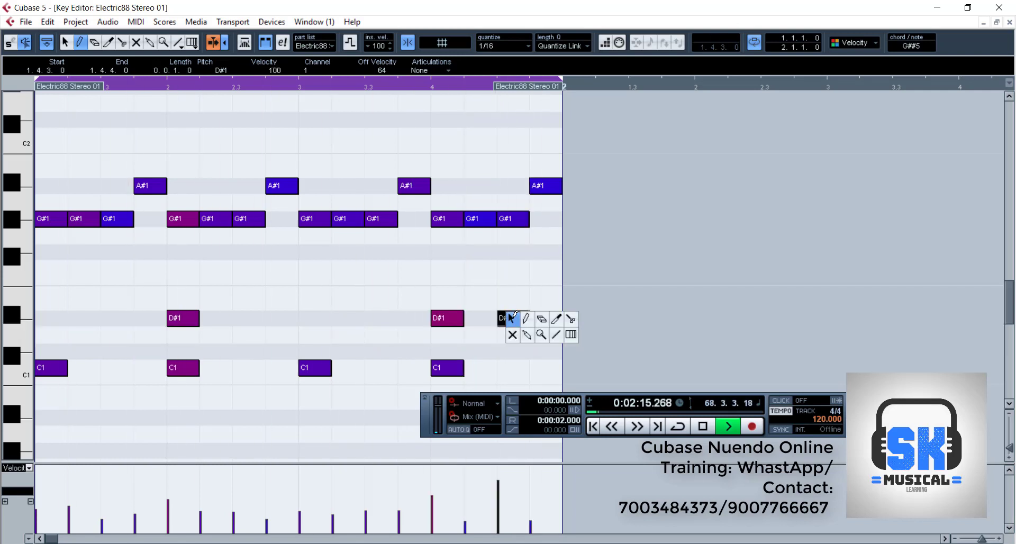
pyautogui.click(546, 321)
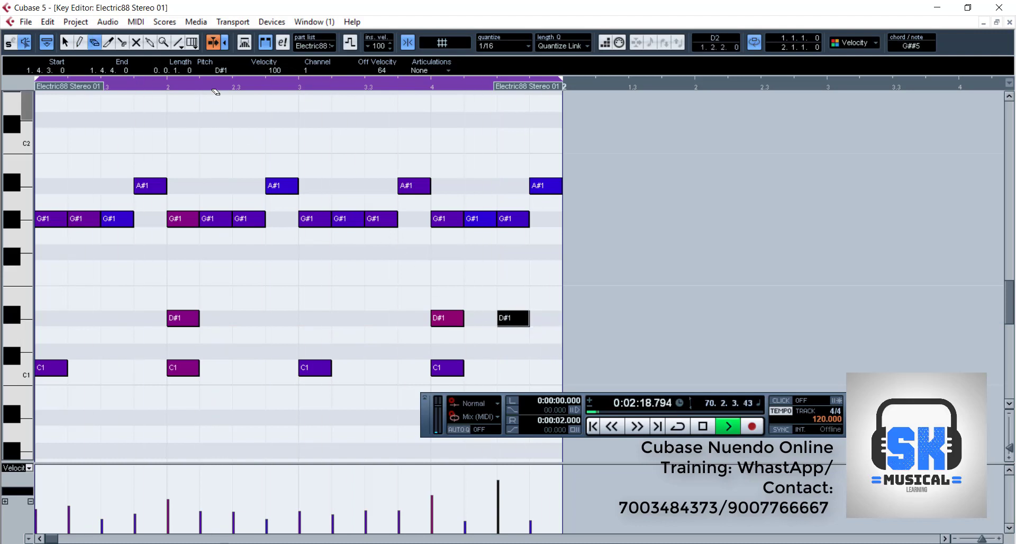
pyautogui.click(79, 43)
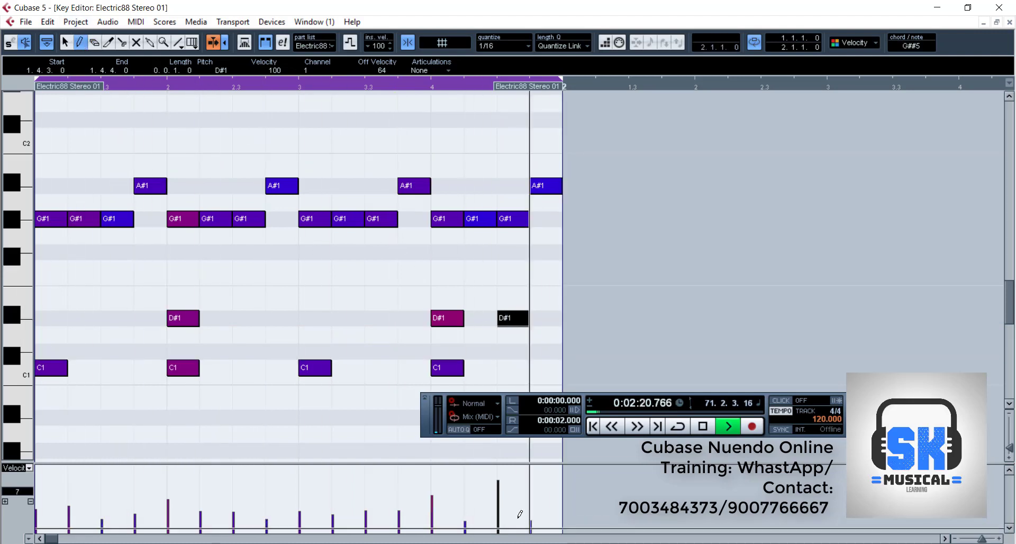
pyautogui.click(503, 500)
pyautogui.click(504, 502)
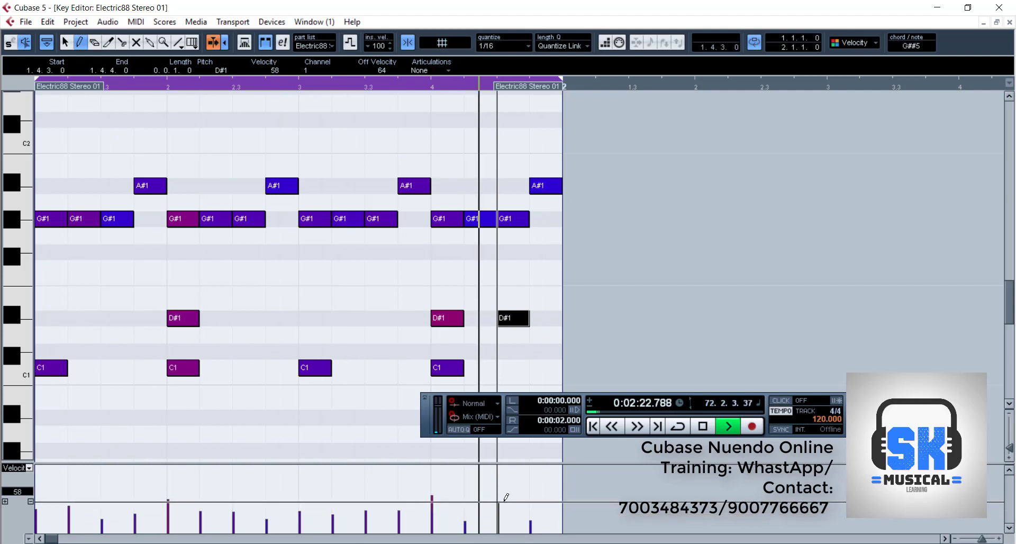
pyautogui.press('space')
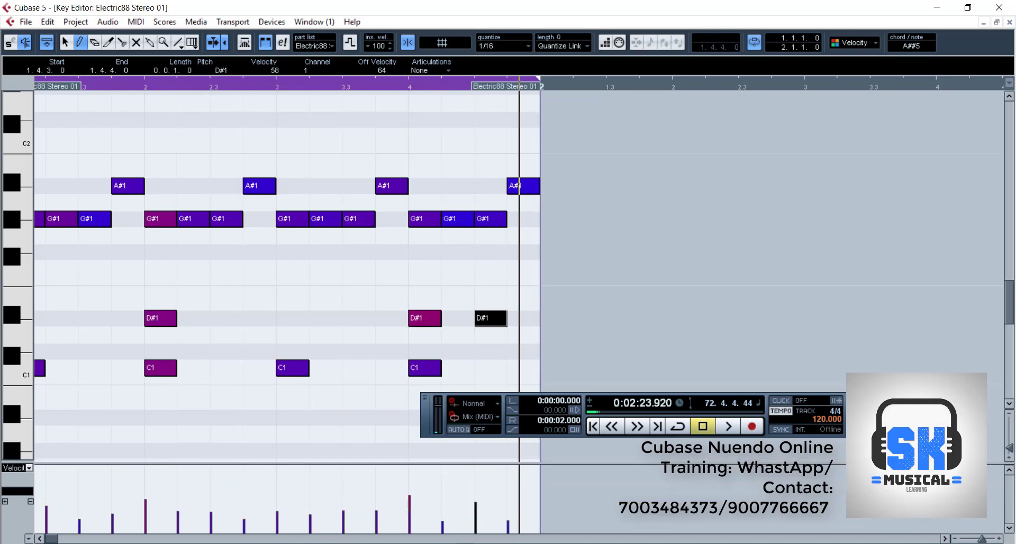
# Return the view to the start of the part and select the D#1 notes in beat 4, followed by the one on beat 2
pyautogui.click(38, 538)
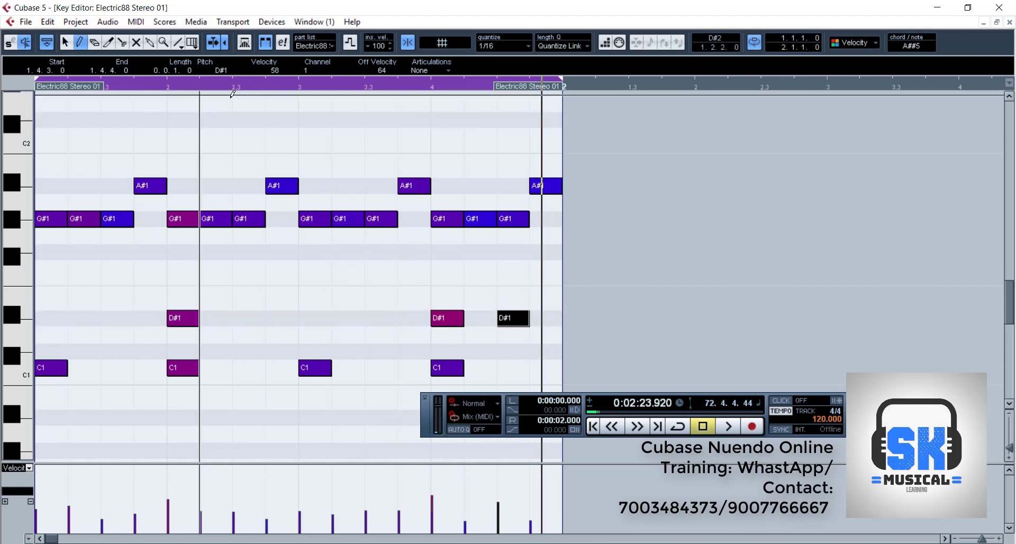
pyautogui.click(65, 42)
pyautogui.click(410, 299)
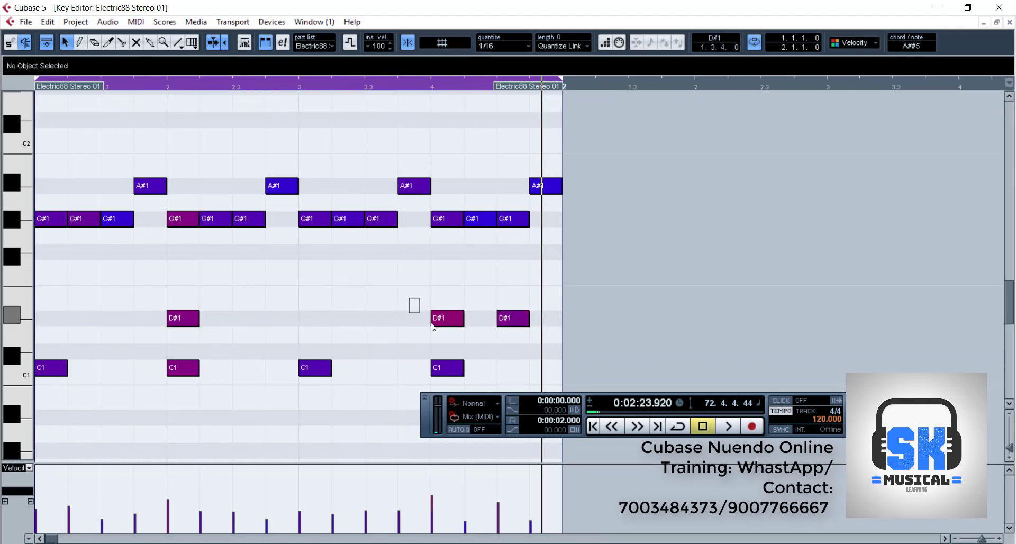
pyautogui.moveTo(432, 327); pyautogui.dragTo(557, 334)
pyautogui.moveTo(131, 298); pyautogui.dragTo(250, 340)
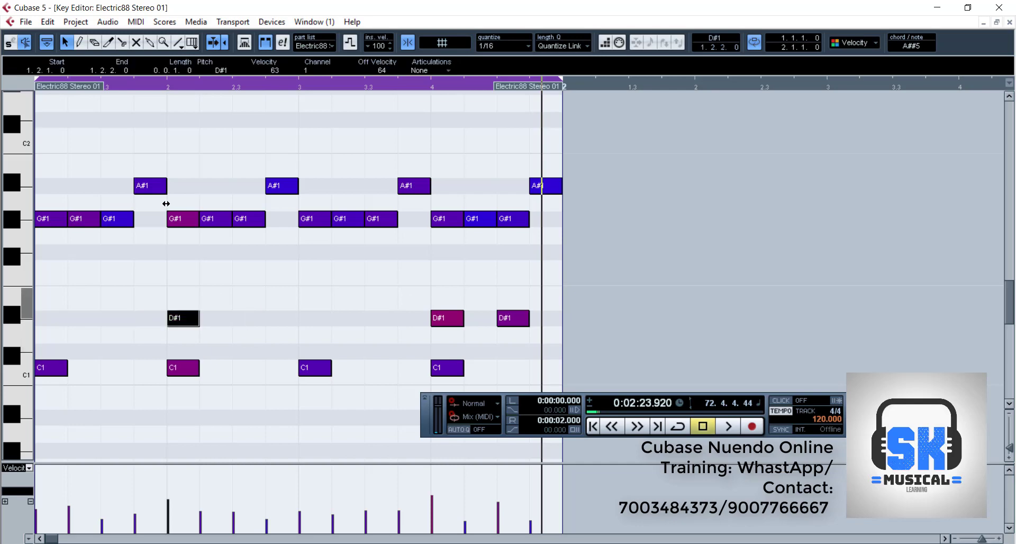
# Close the note editor, return to bar 1 of the project, and duplicate the Electric88 Stereo 01 track
pyautogui.click(1010, 23)
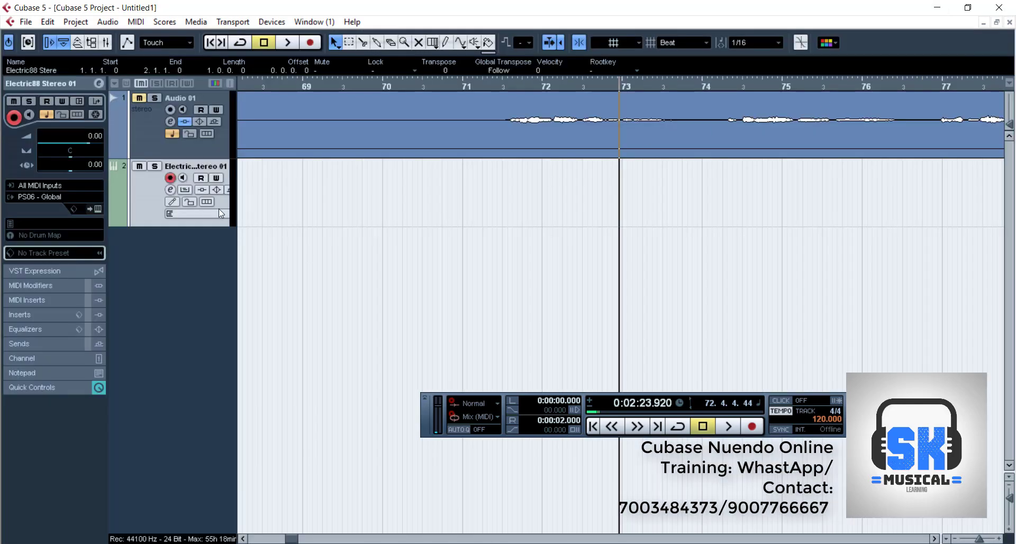
pyautogui.moveTo(298, 83); pyautogui.dragTo(117, 86)
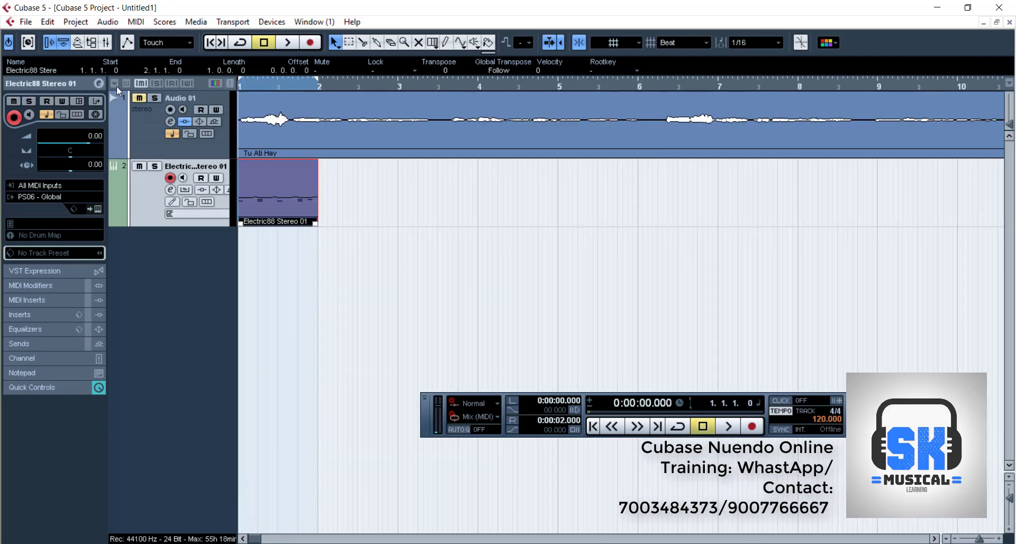
pyautogui.rightClick(139, 193)
pyautogui.click(177, 242)
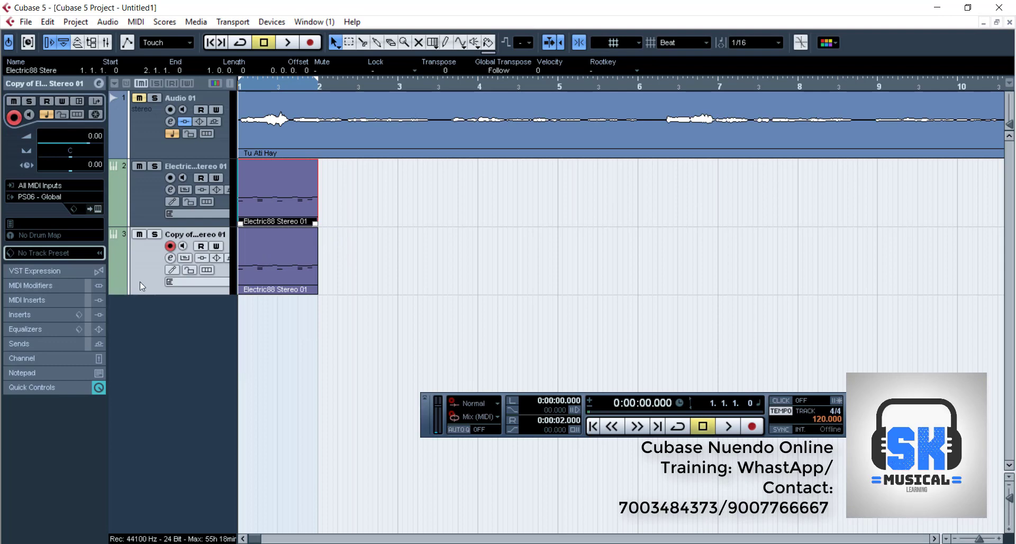
# Open the duplicated track's part, move the transport controls clear of the notes, and delete all C1 notes
pyautogui.doubleClick(286, 267)
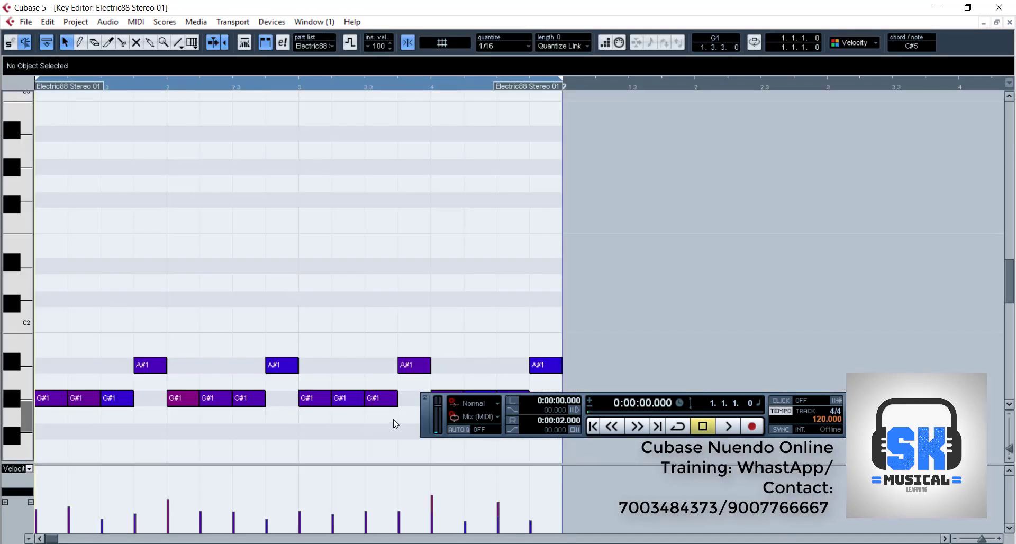
pyautogui.moveTo(422, 424); pyautogui.dragTo(434, 492)
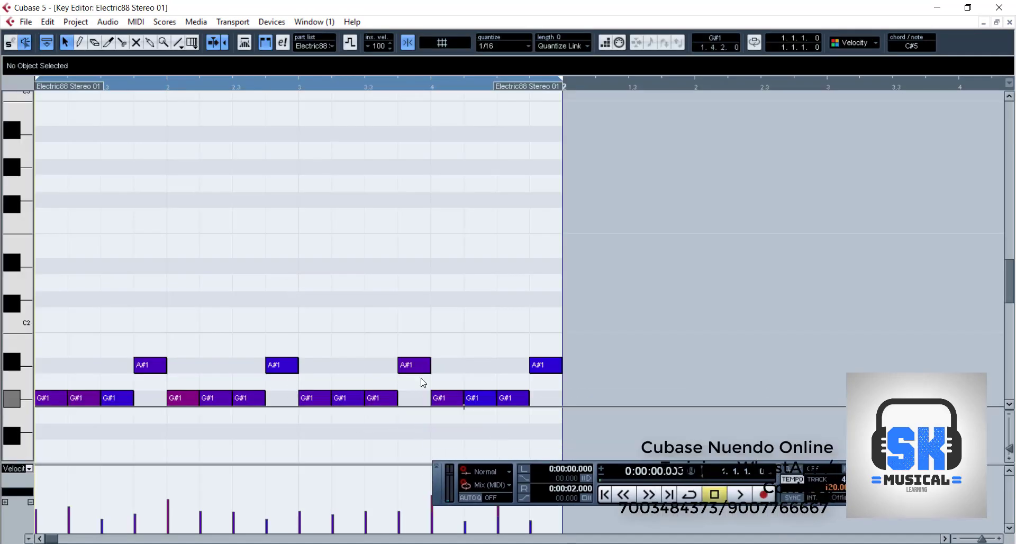
pyautogui.click(403, 366)
pyautogui.scroll(3, 370, 330)
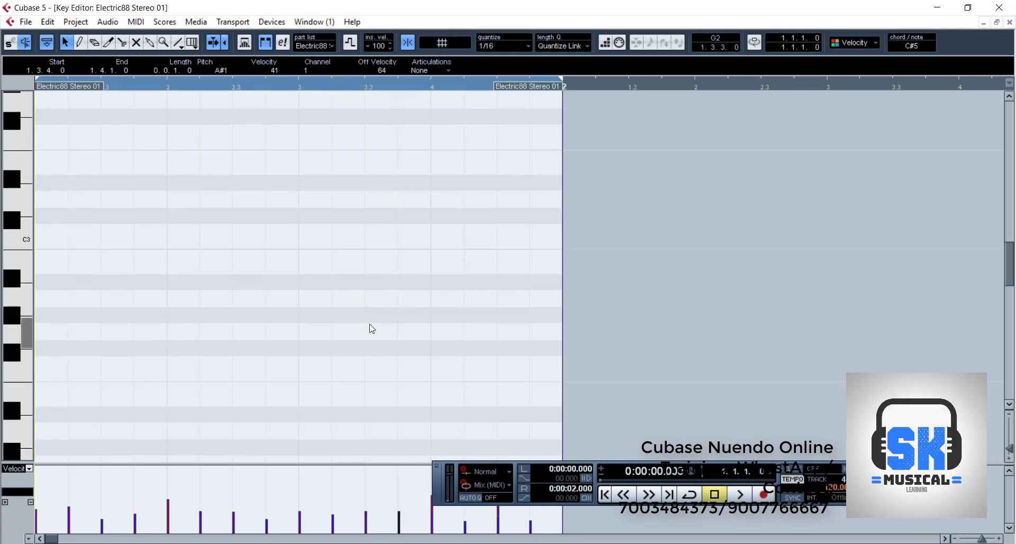
pyautogui.scroll(-6, 369, 326)
pyautogui.click(448, 357)
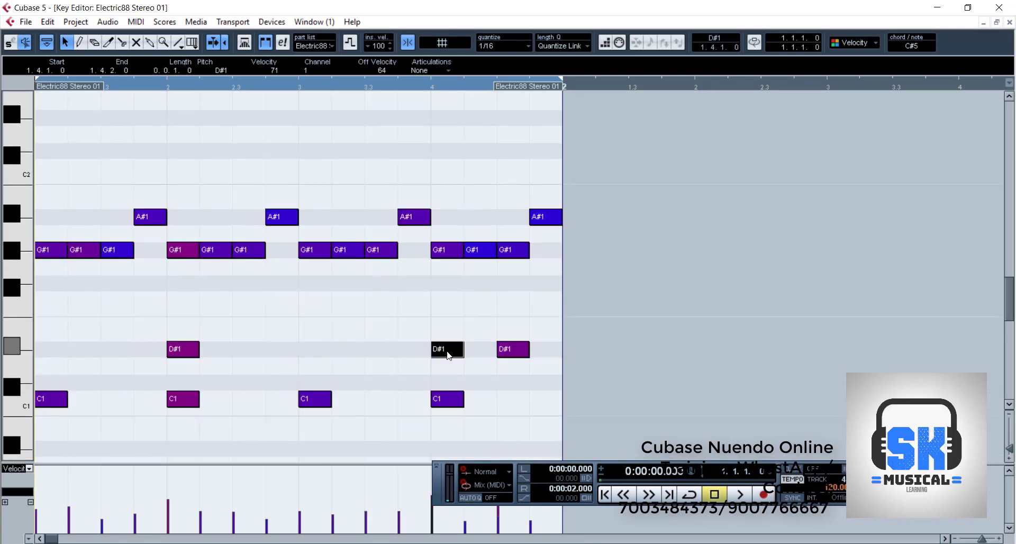
pyautogui.moveTo(517, 433); pyautogui.dragTo(46, 397)
pyautogui.press('Delete')
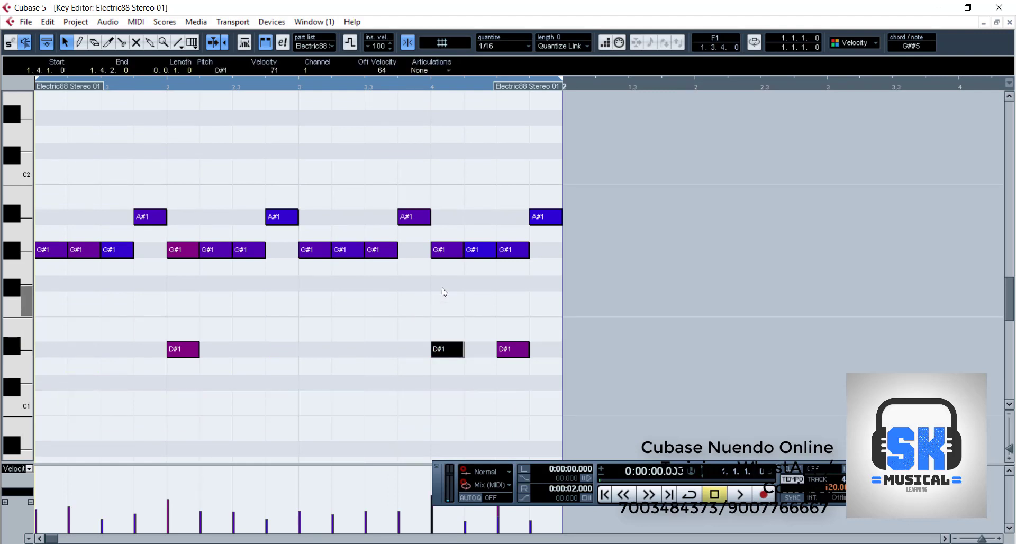
# Delete all G#1 and A#1 notes from the duplicated part and close its editor
pyautogui.moveTo(591, 284); pyautogui.dragTo(27, 185)
pyautogui.press('Delete')
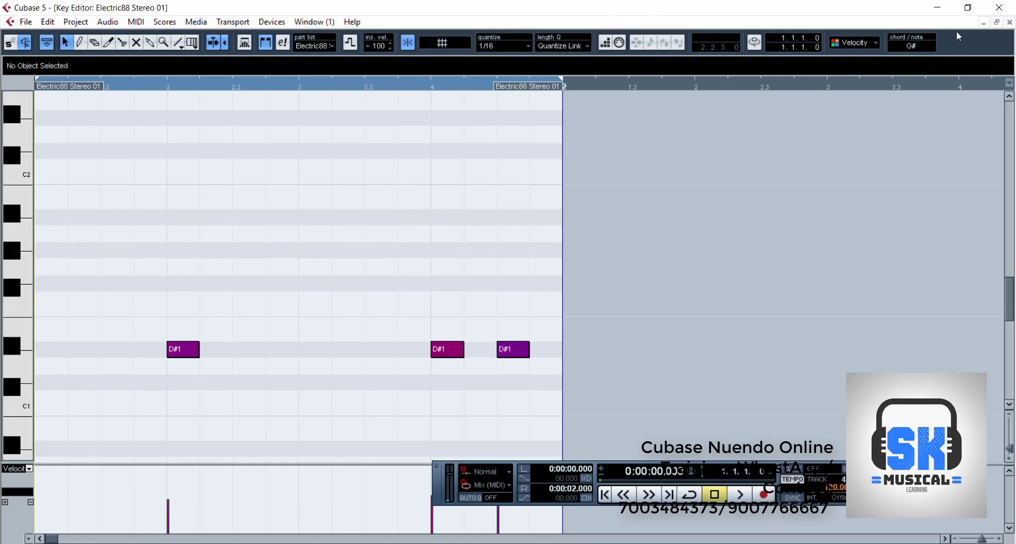
pyautogui.click(1009, 22)
# Open the original Electric88 part, delete all its D#1 notes, and close the editor
pyautogui.doubleClick(291, 199)
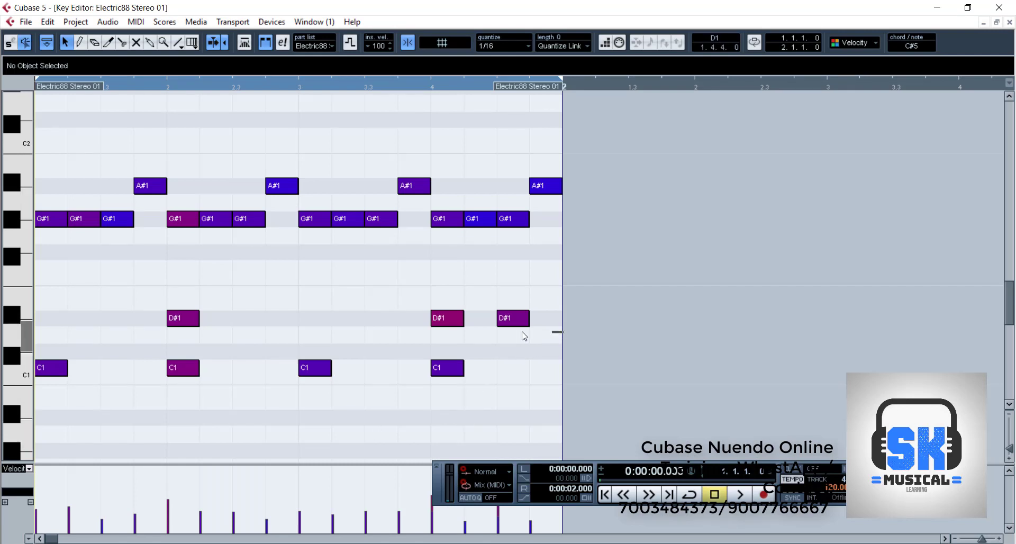
pyautogui.moveTo(524, 336); pyautogui.dragTo(97, 300)
pyautogui.press('Delete')
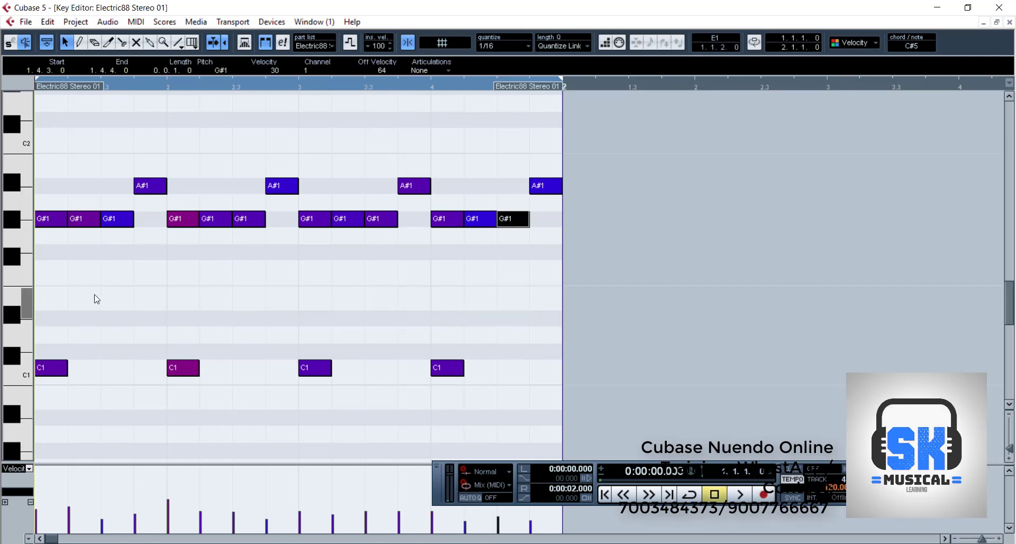
pyautogui.click(1009, 23)
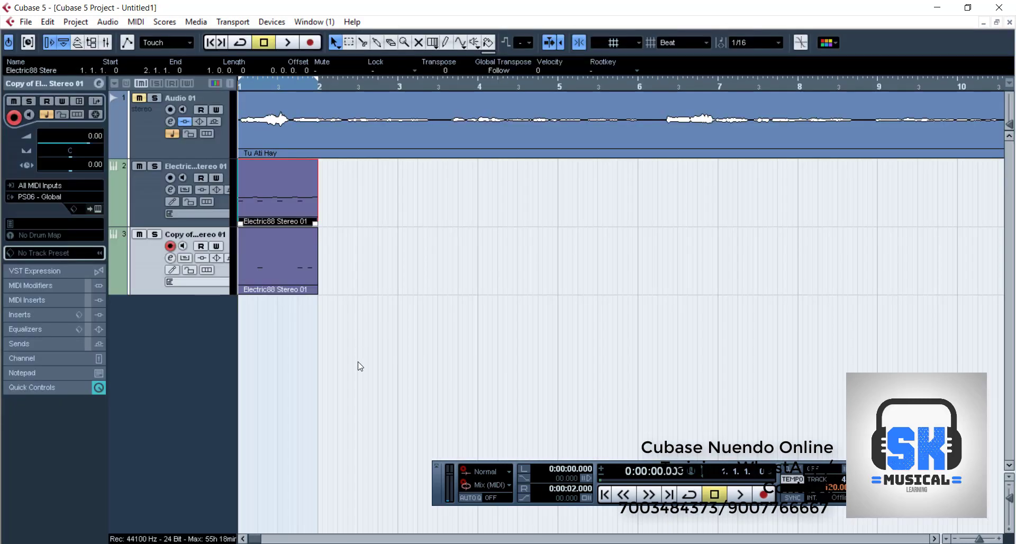
# Play both drum tracks, enable looping over the first bar, and audition the loop before stopping playback
pyautogui.press('space')
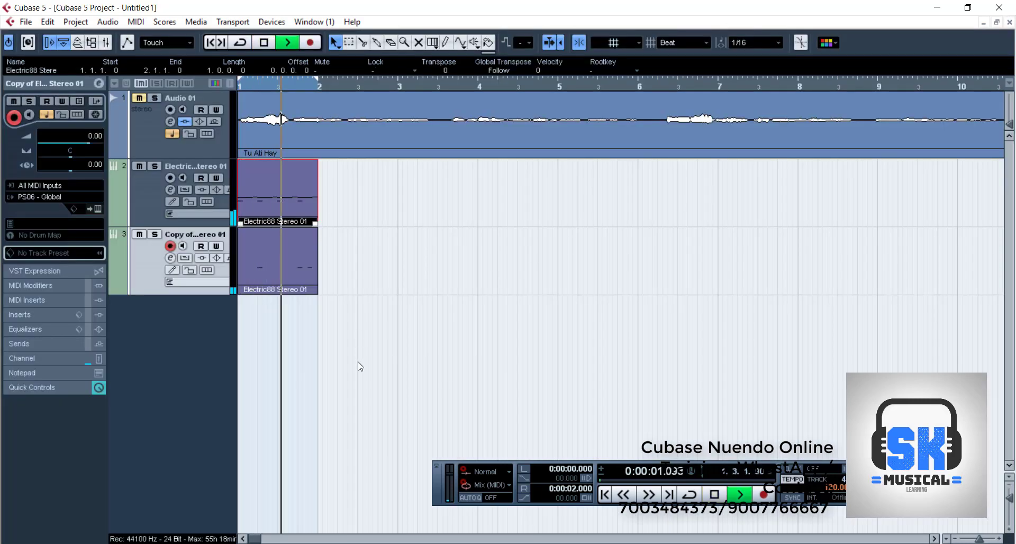
pyautogui.press('space')
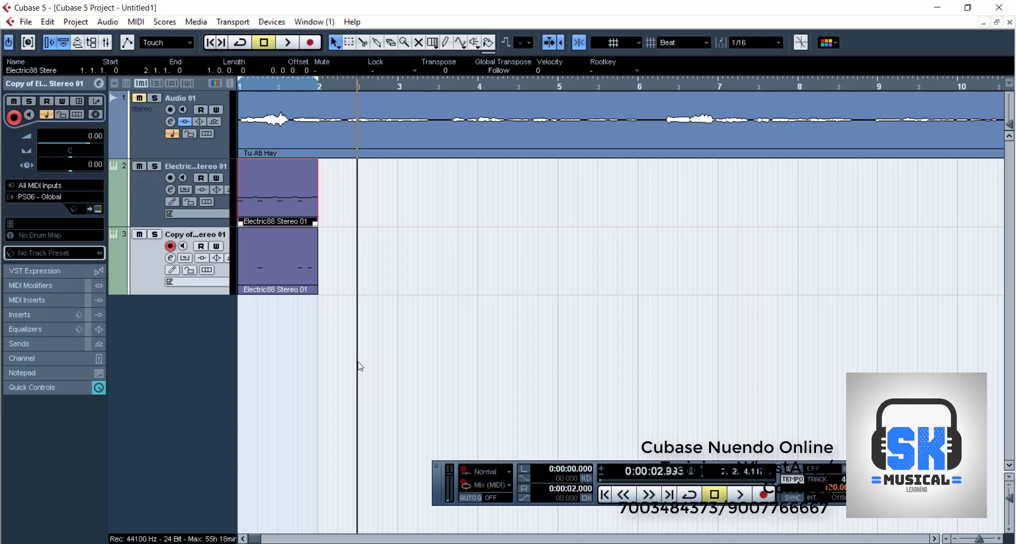
pyautogui.press('/')
pyautogui.press('space')
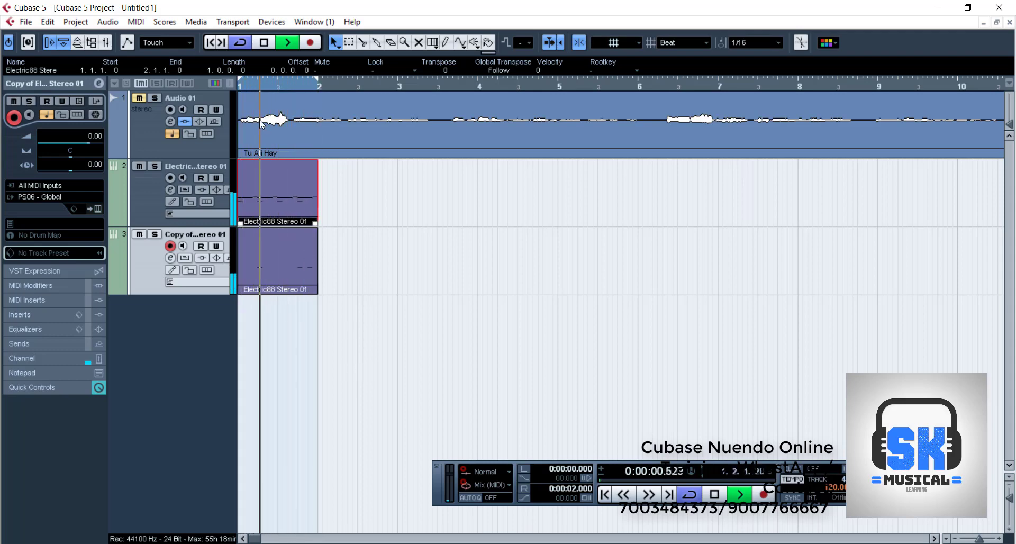
pyautogui.click(264, 43)
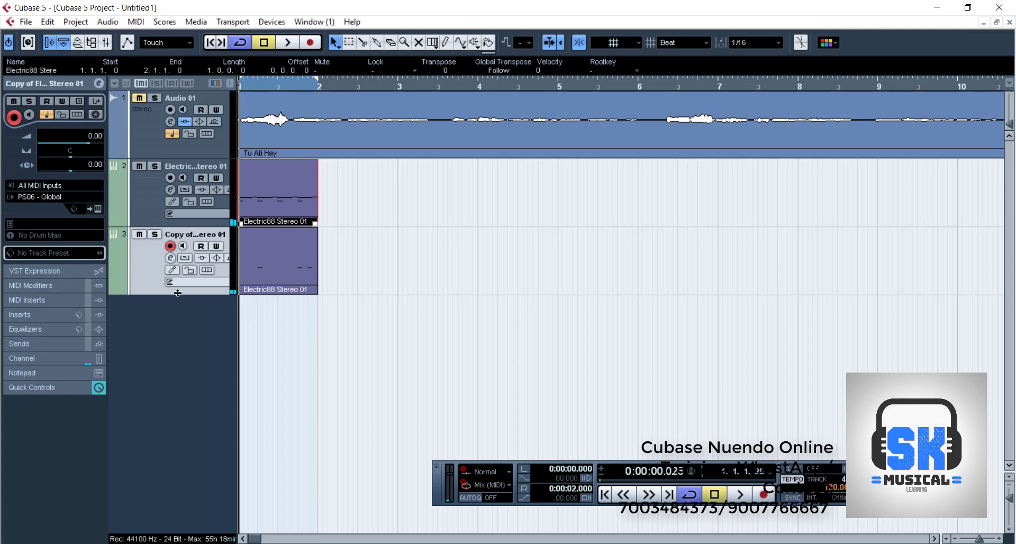
# Open the duplicated track's channel settings and load the RoomWorks reverb in the first insert slot
pyautogui.click(171, 259)
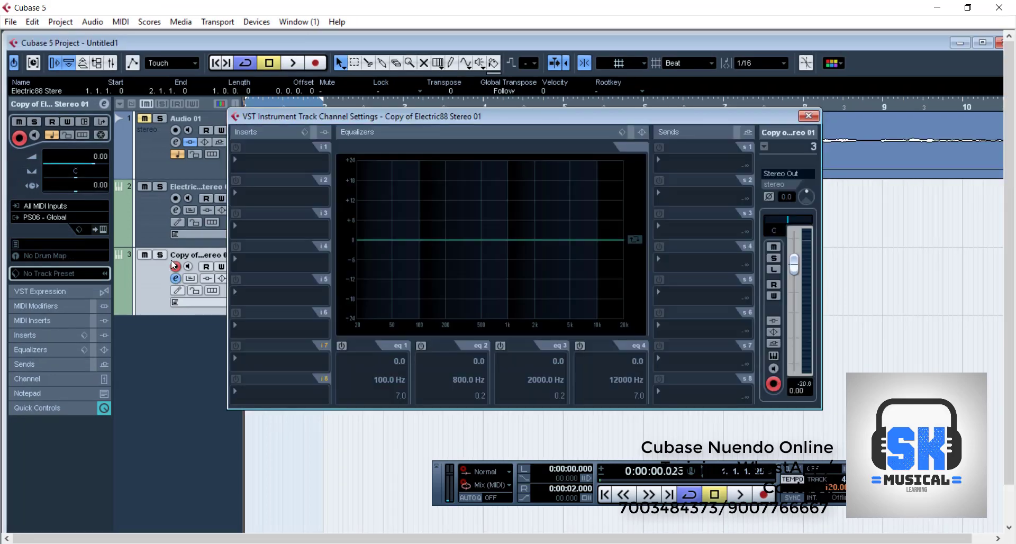
pyautogui.click(274, 168)
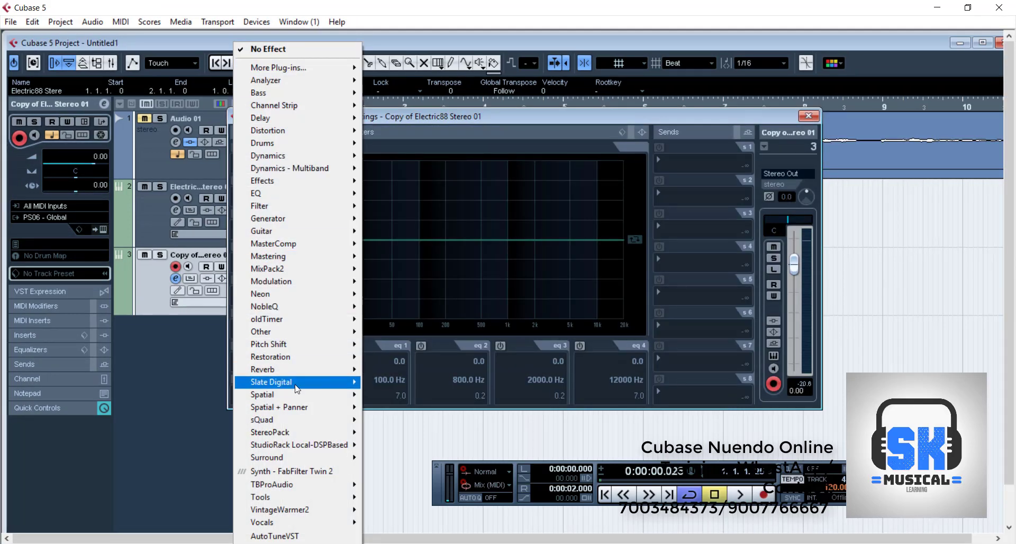
pyautogui.moveTo(292, 529)
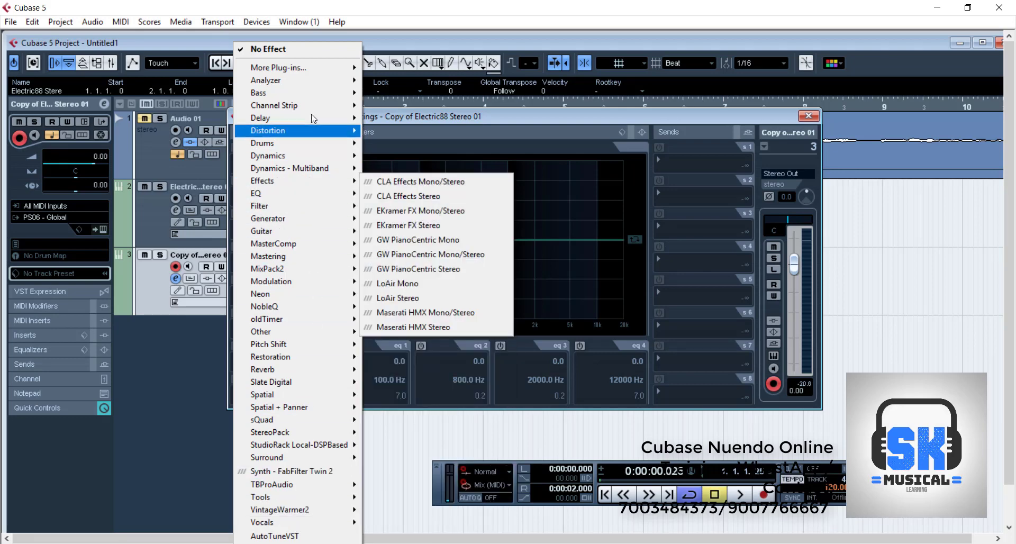
pyautogui.moveTo(324, 76)
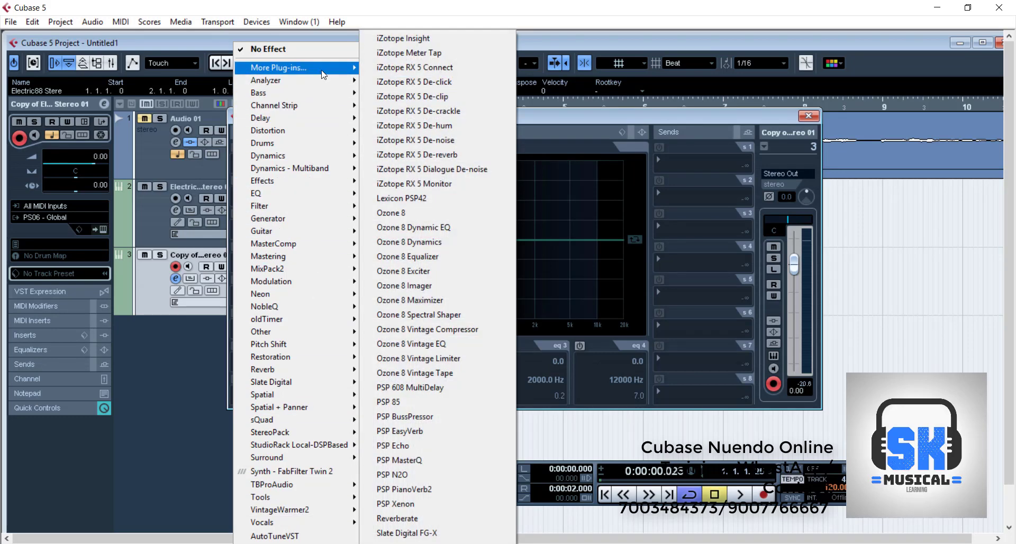
pyautogui.moveTo(305, 371)
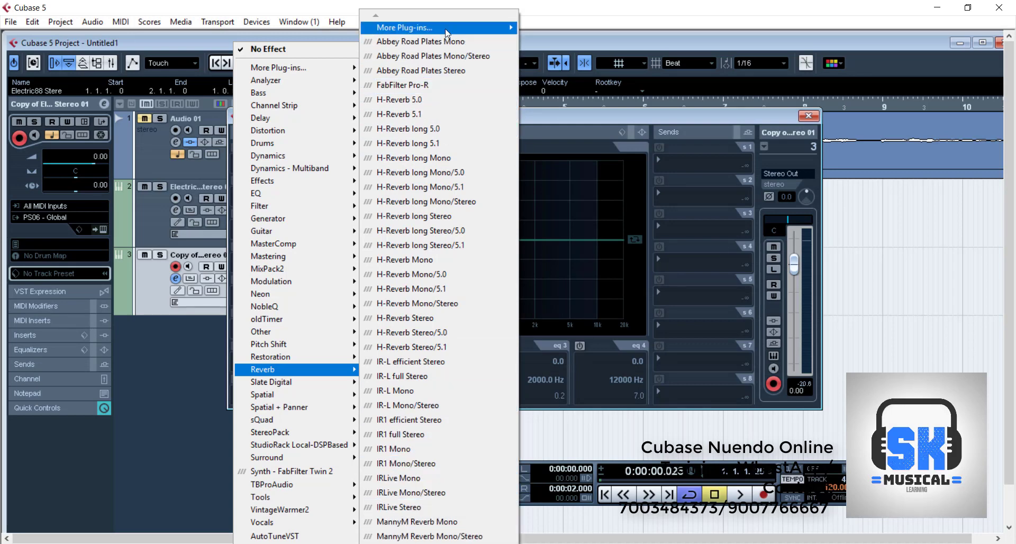
pyautogui.moveTo(448, 30)
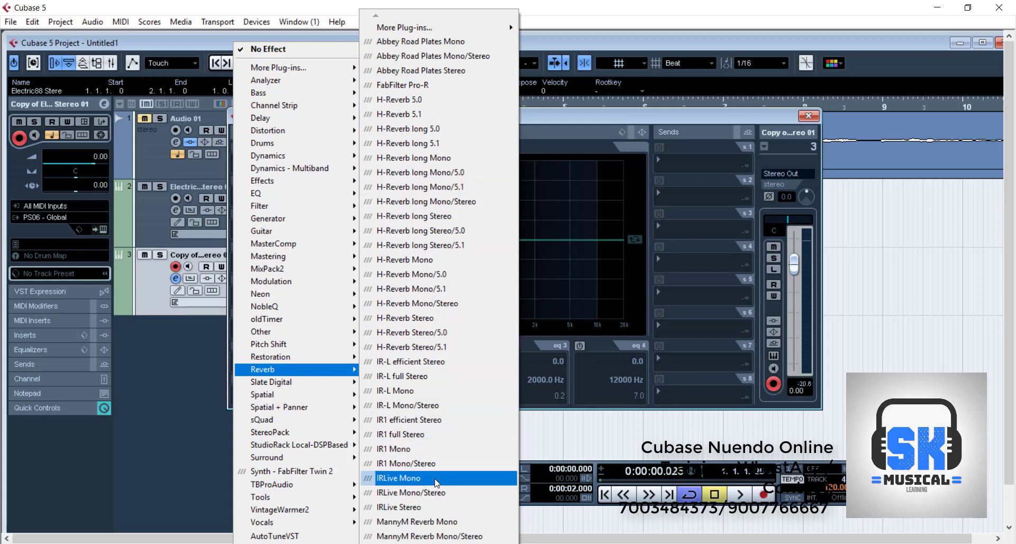
pyautogui.moveTo(418, 543)
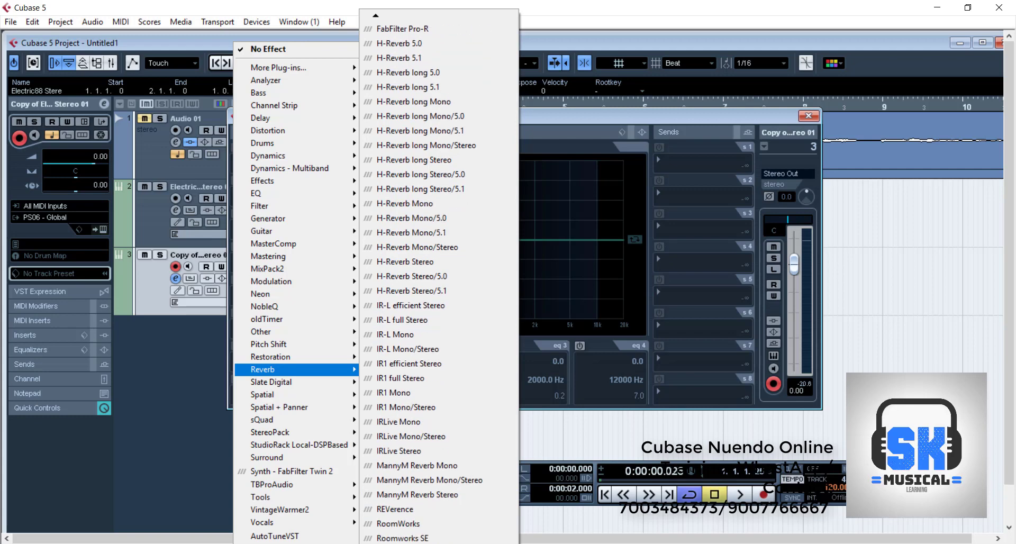
pyautogui.click(404, 522)
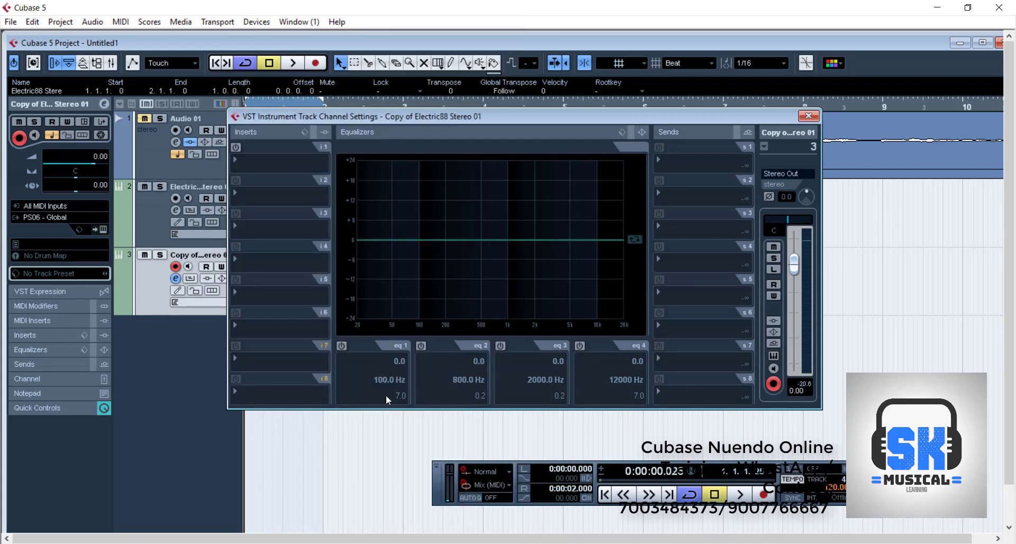
# Load the Surr. Vocal Plate preset into the duplicated track's RoomWorks reverb and close the preset browser
pyautogui.click(336, 146)
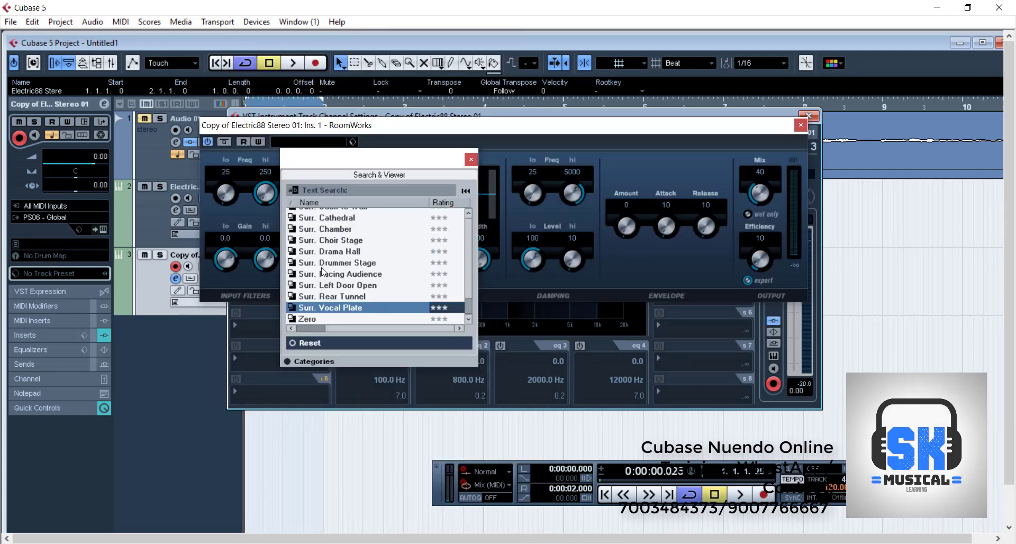
pyautogui.click(328, 296)
pyautogui.click(329, 307)
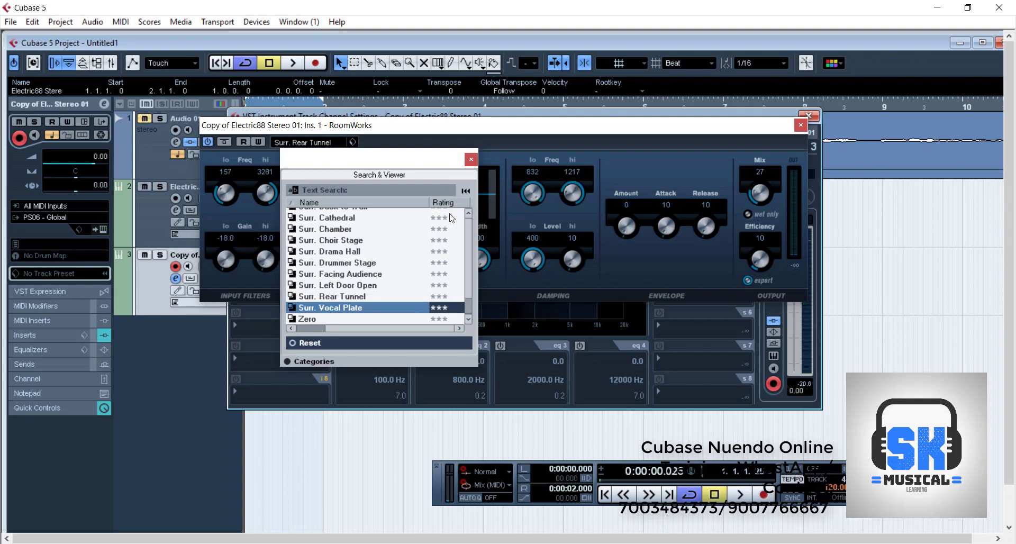
pyautogui.click(472, 160)
# Solo the duplicated track and, during loop playback, set the RoomWorks pre-delay to 2 and reverb time to 0.81
pyautogui.click(160, 255)
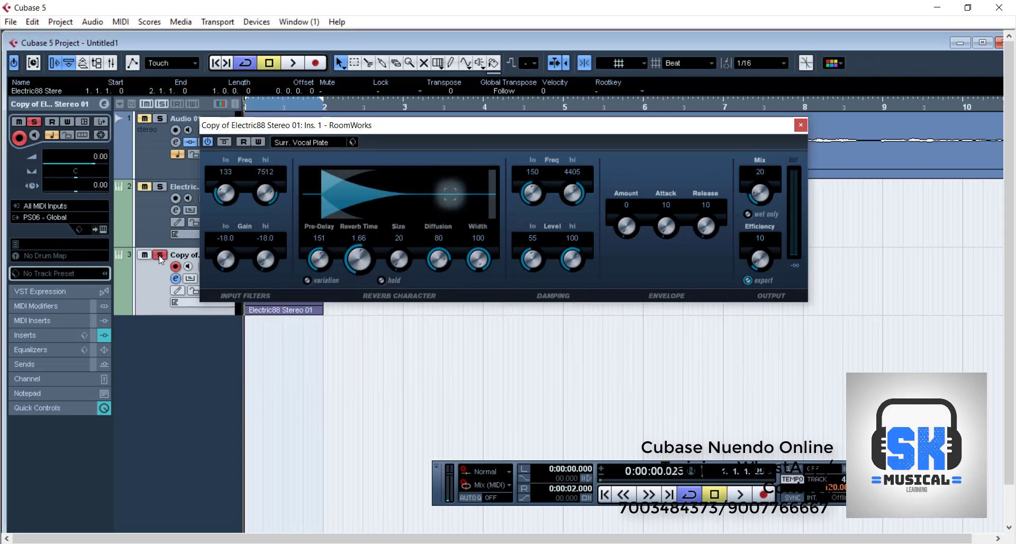
pyautogui.press('space')
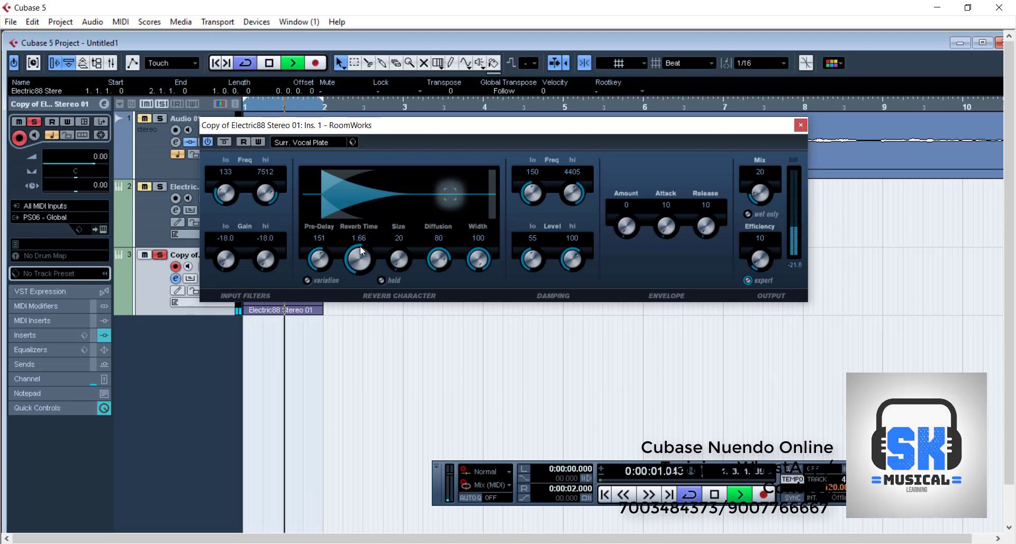
pyautogui.moveTo(358, 258); pyautogui.dragTo(314, 289)
pyautogui.moveTo(324, 329); pyautogui.dragTo(324, 331)
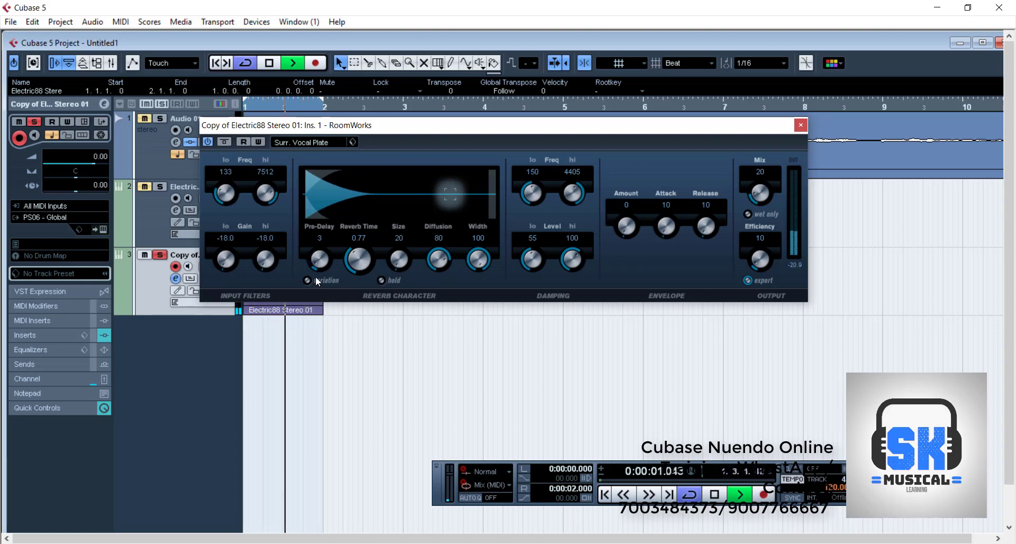
pyautogui.moveTo(315, 266); pyautogui.dragTo(316, 269)
pyautogui.moveTo(354, 253)
pyautogui.mouseDown()
pyautogui.moveTo(371, 251)
pyautogui.moveTo(356, 252)
pyautogui.mouseUp()
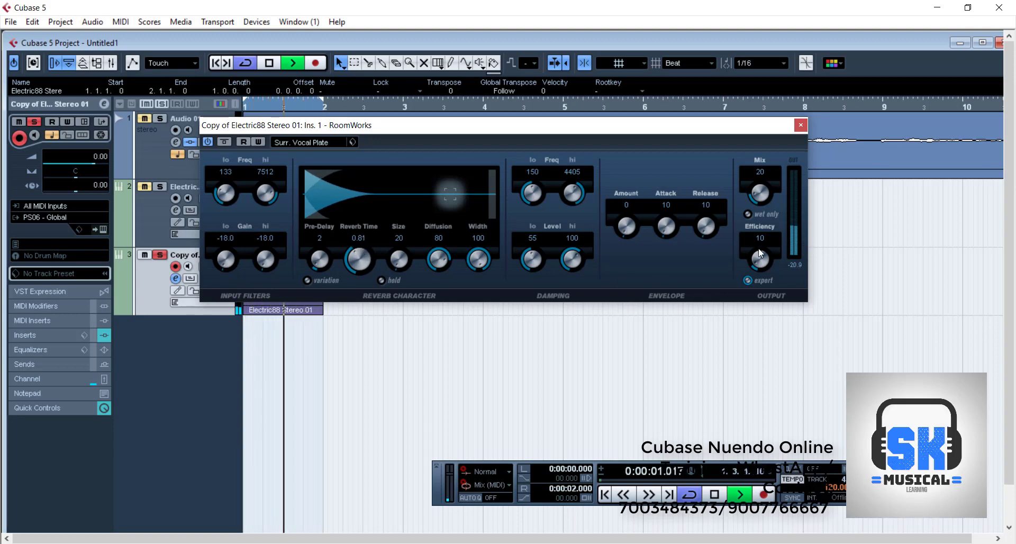
# Close the RoomWorks editor and unsolo the duplicated track to audition both drum tracks together before stopping playback
pyautogui.click(801, 125)
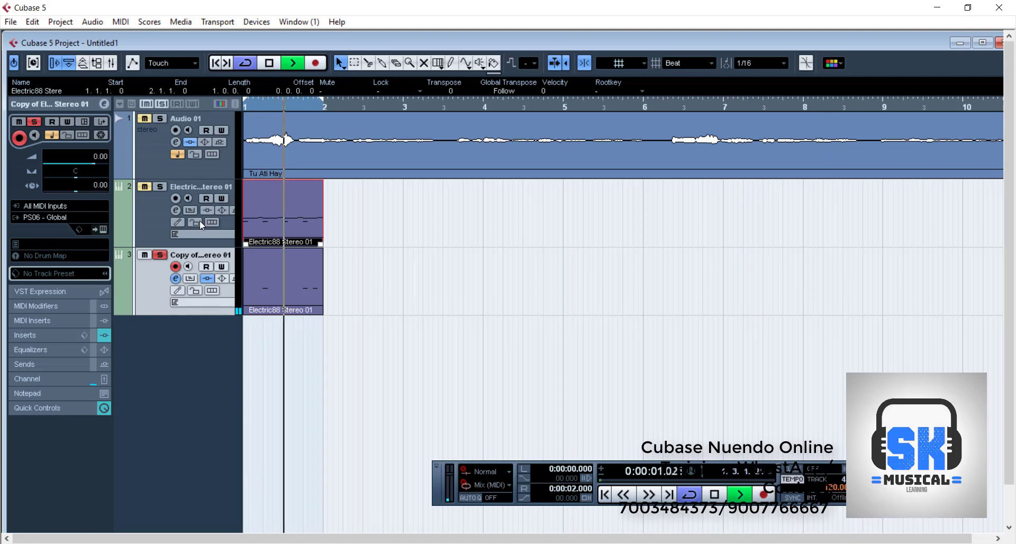
pyautogui.click(160, 255)
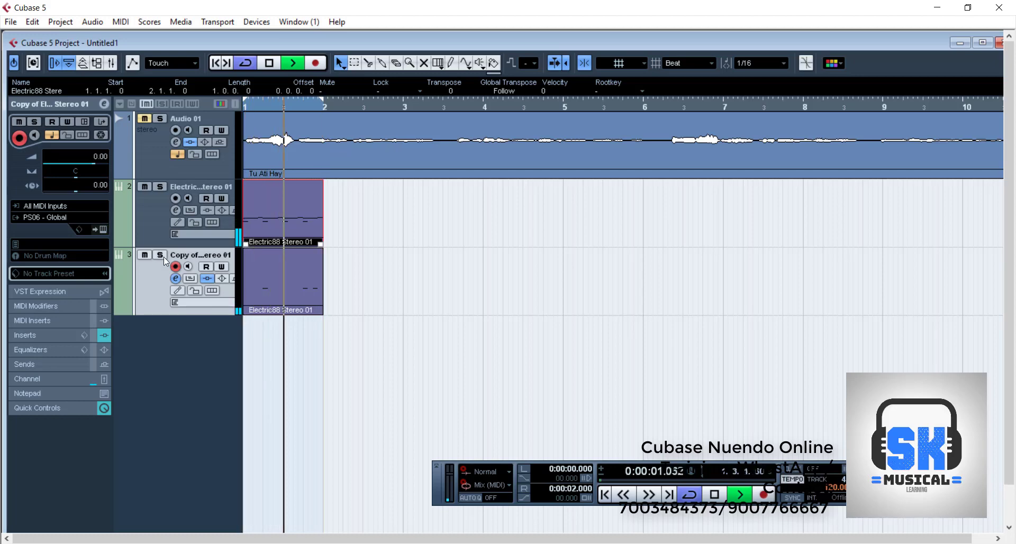
pyautogui.press('space')
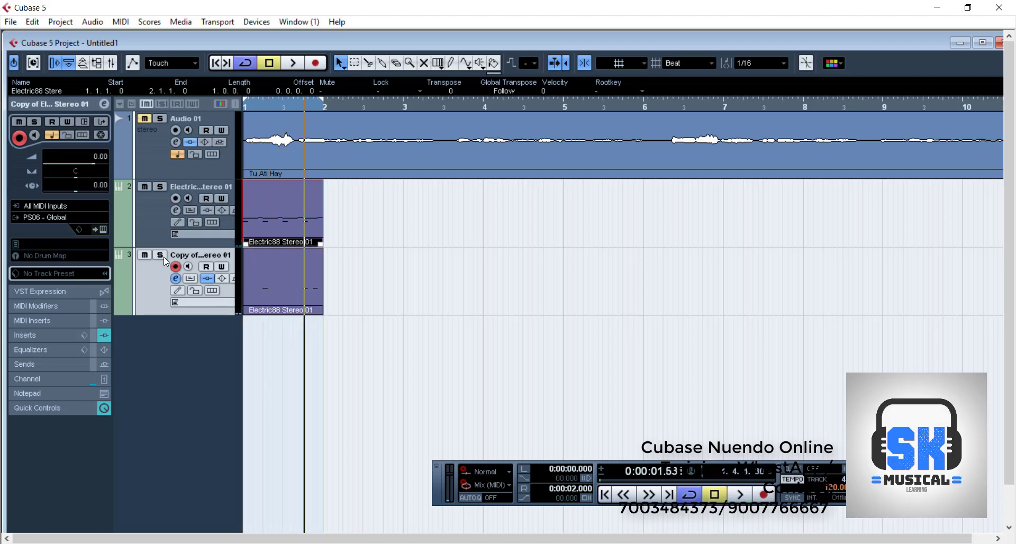